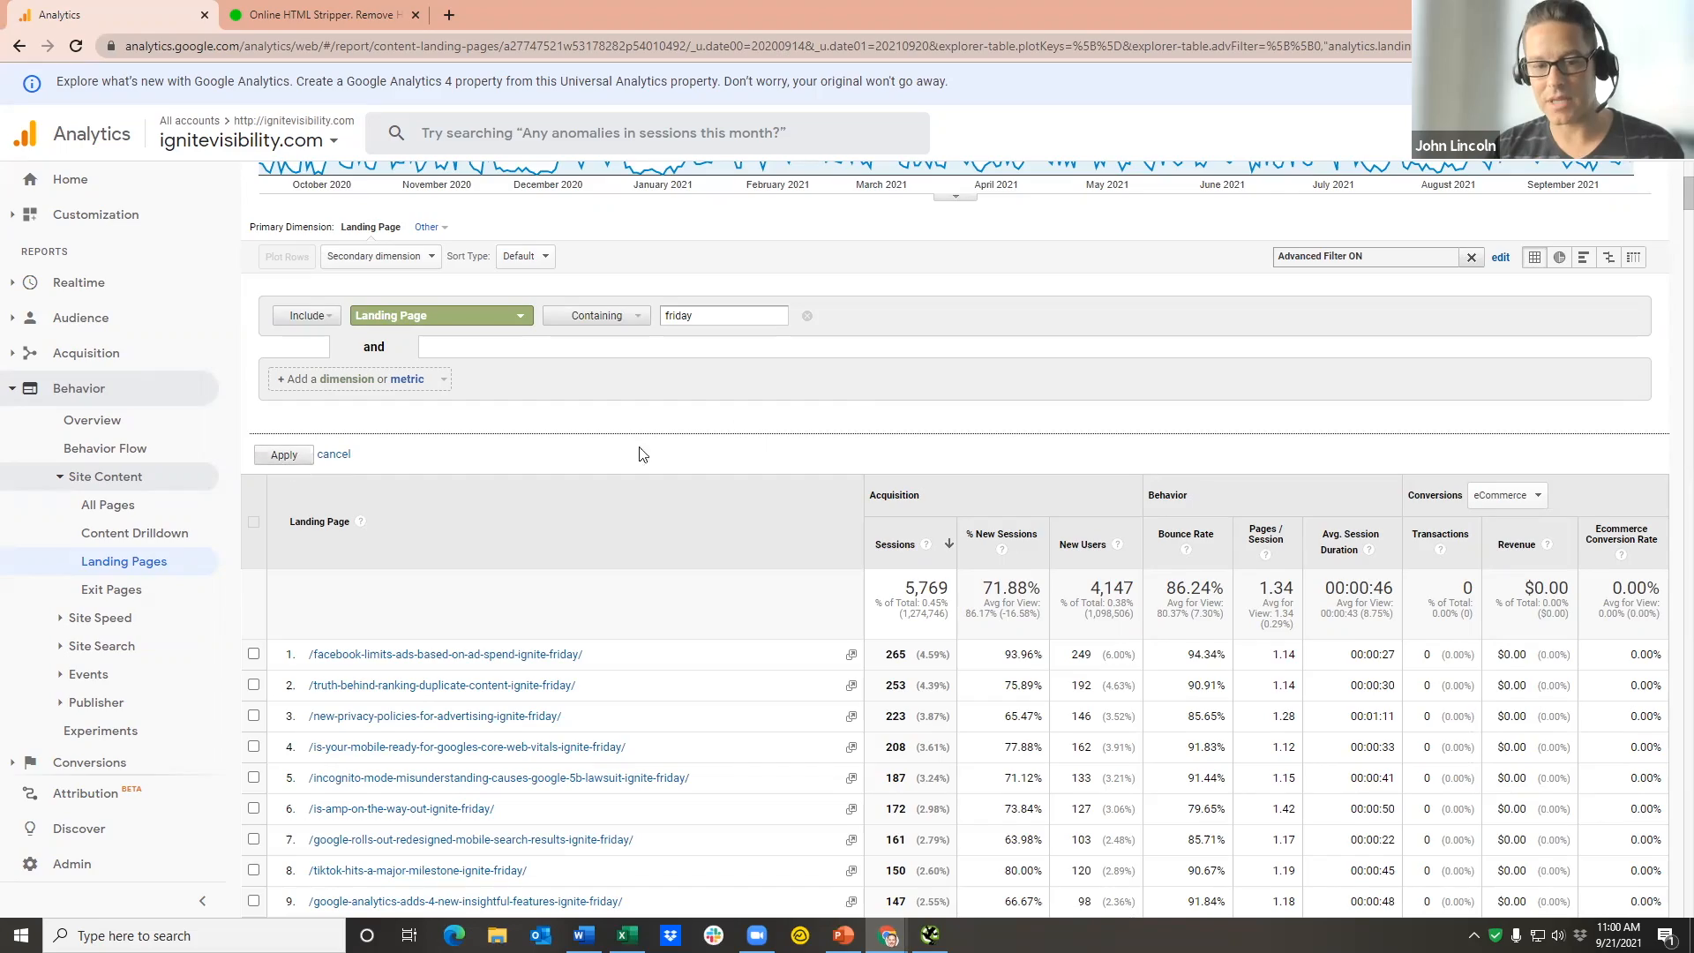
- Review the Landing Pages report filtered to pages containing "friday", checking the listed URLs and their session figures
scroll(681, 414, down, 1)
scroll(681, 417, down, 12)
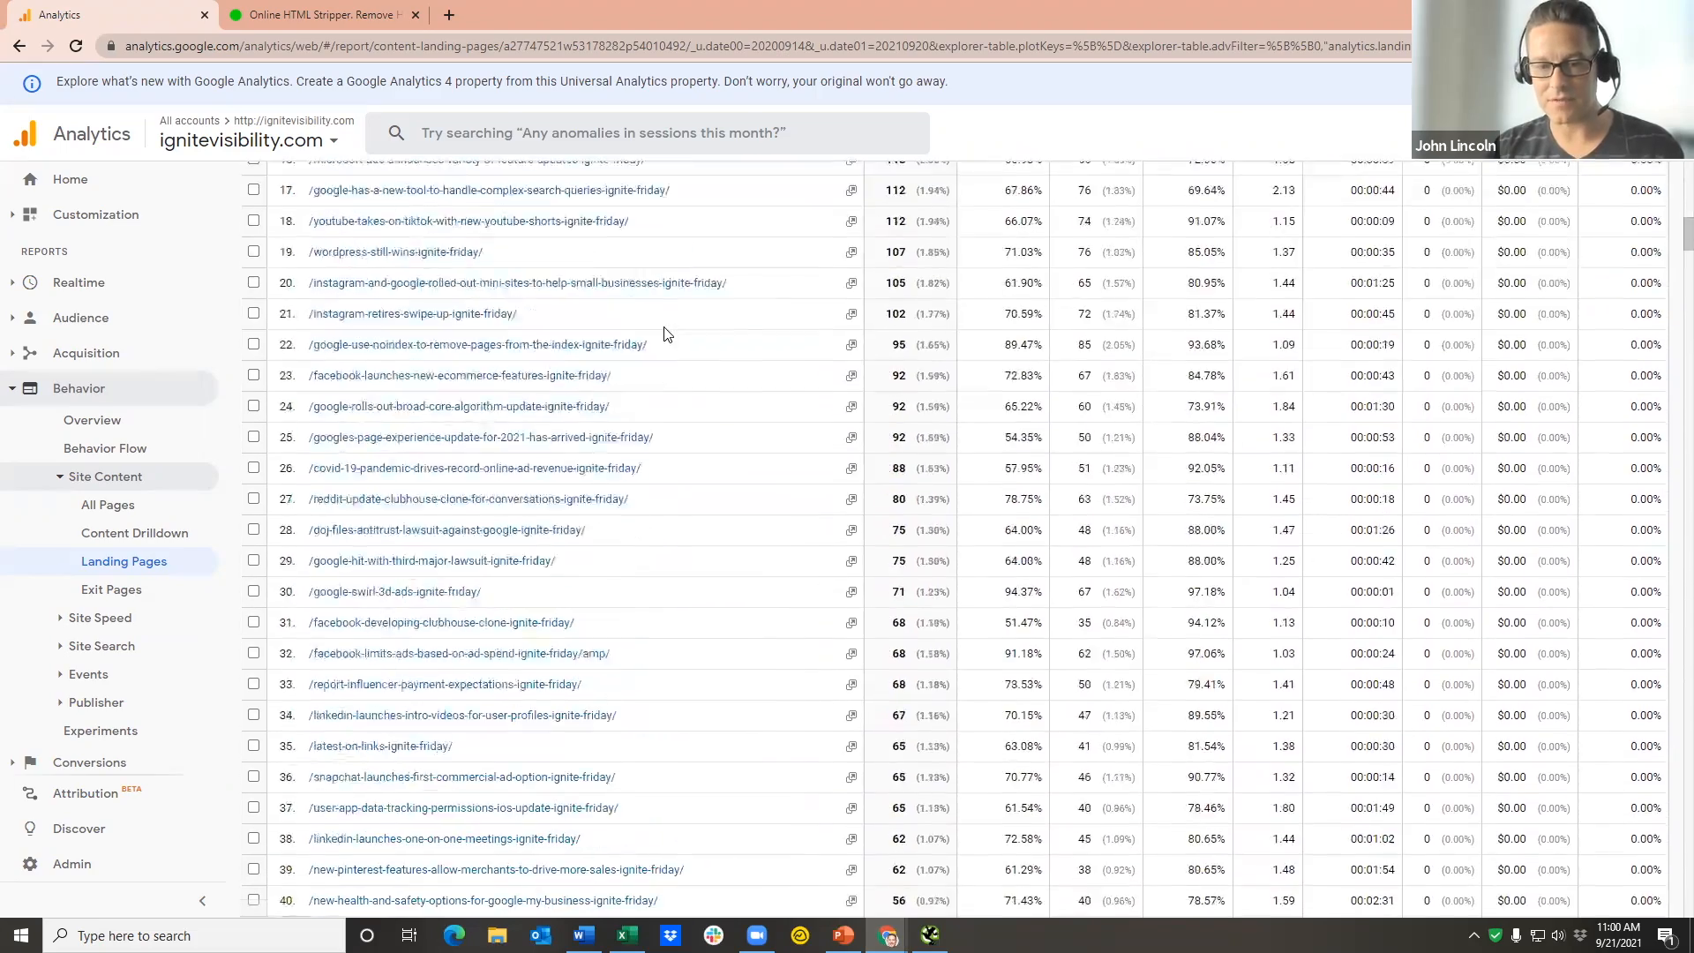
scroll(668, 335, down, 8)
scroll(676, 346, up, 10)
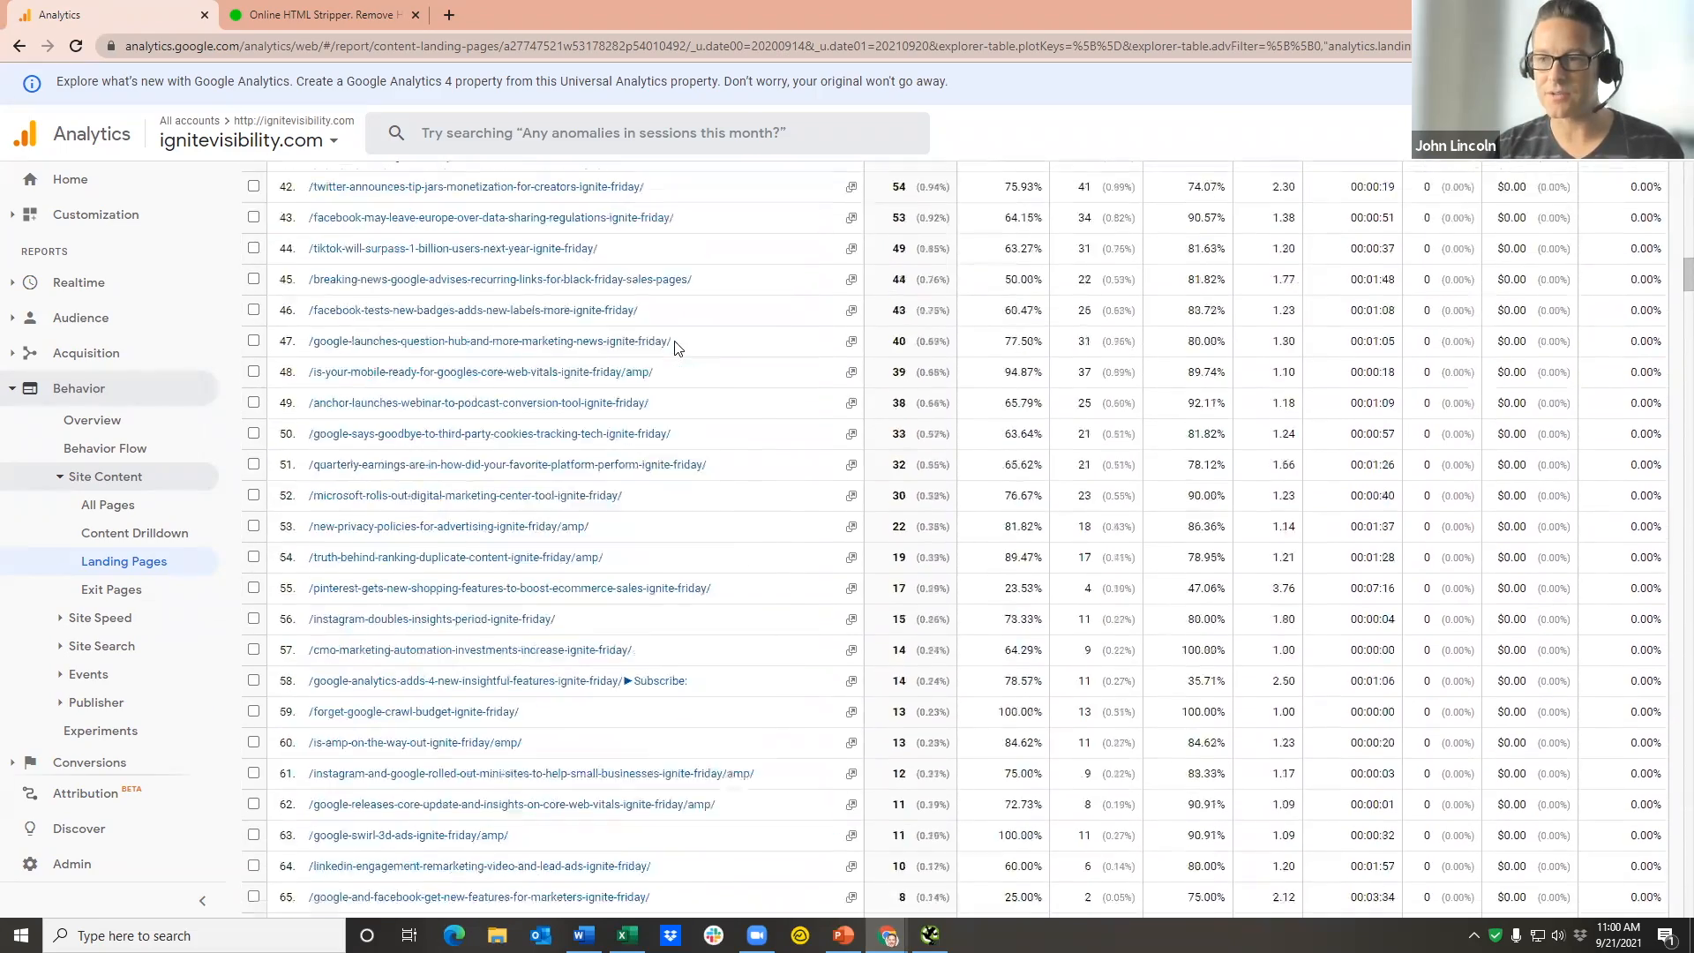
scroll(678, 350, up, 14)
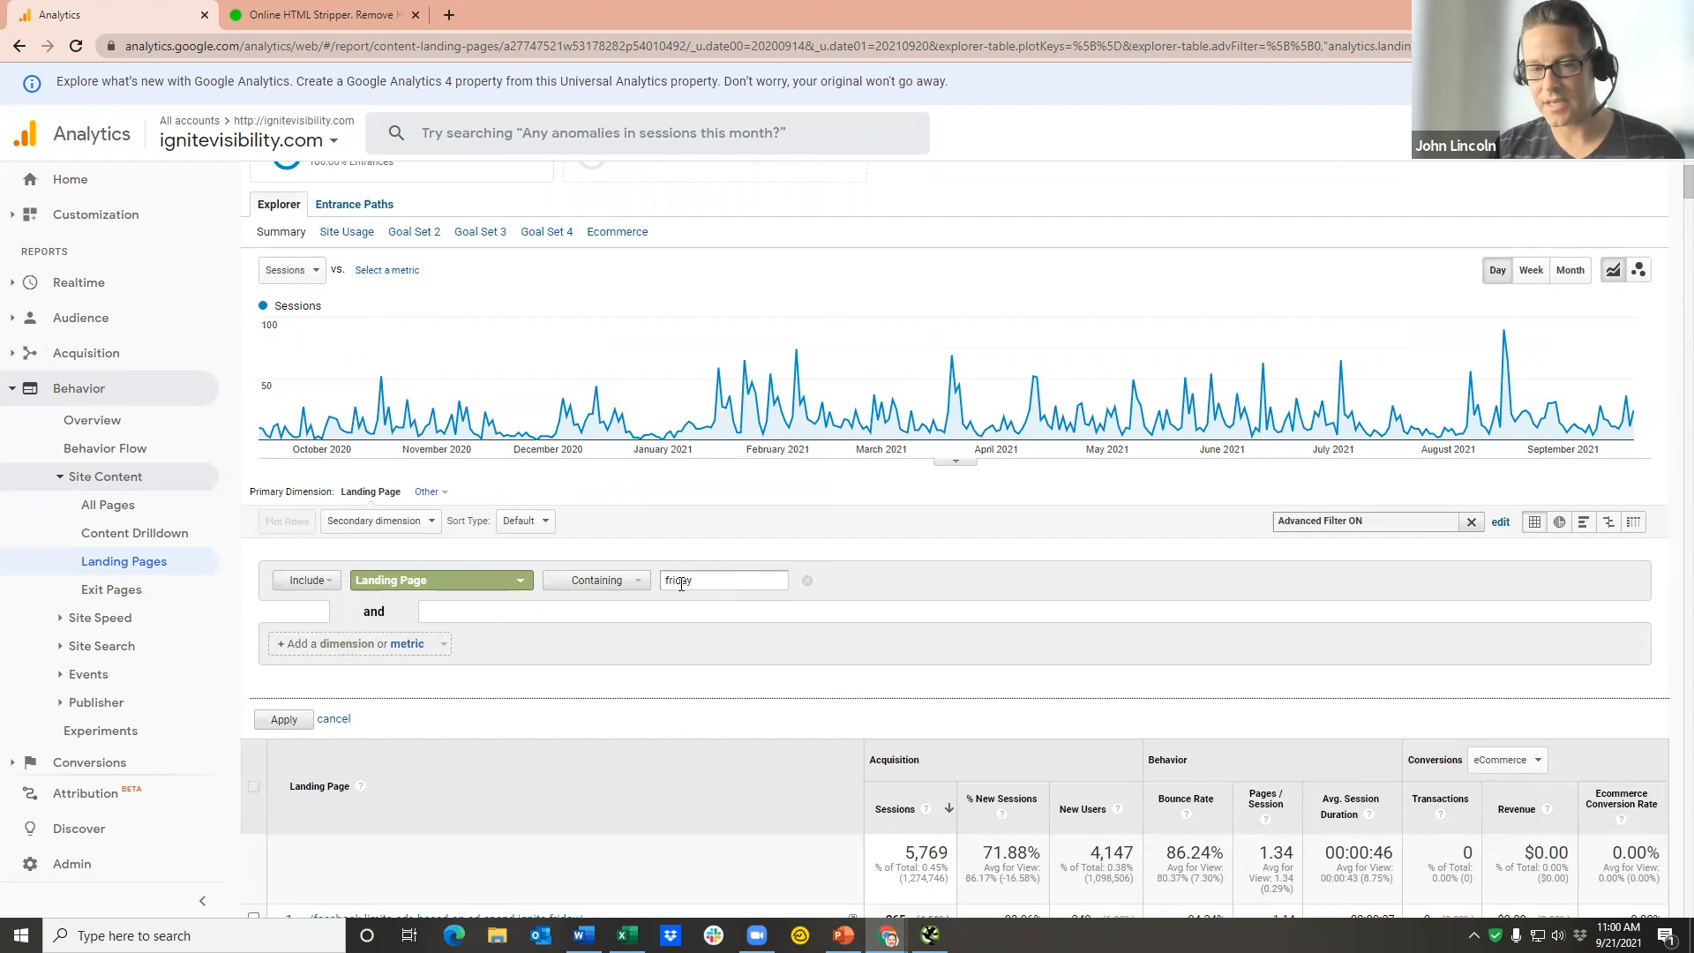
scroll(865, 603, down, 5)
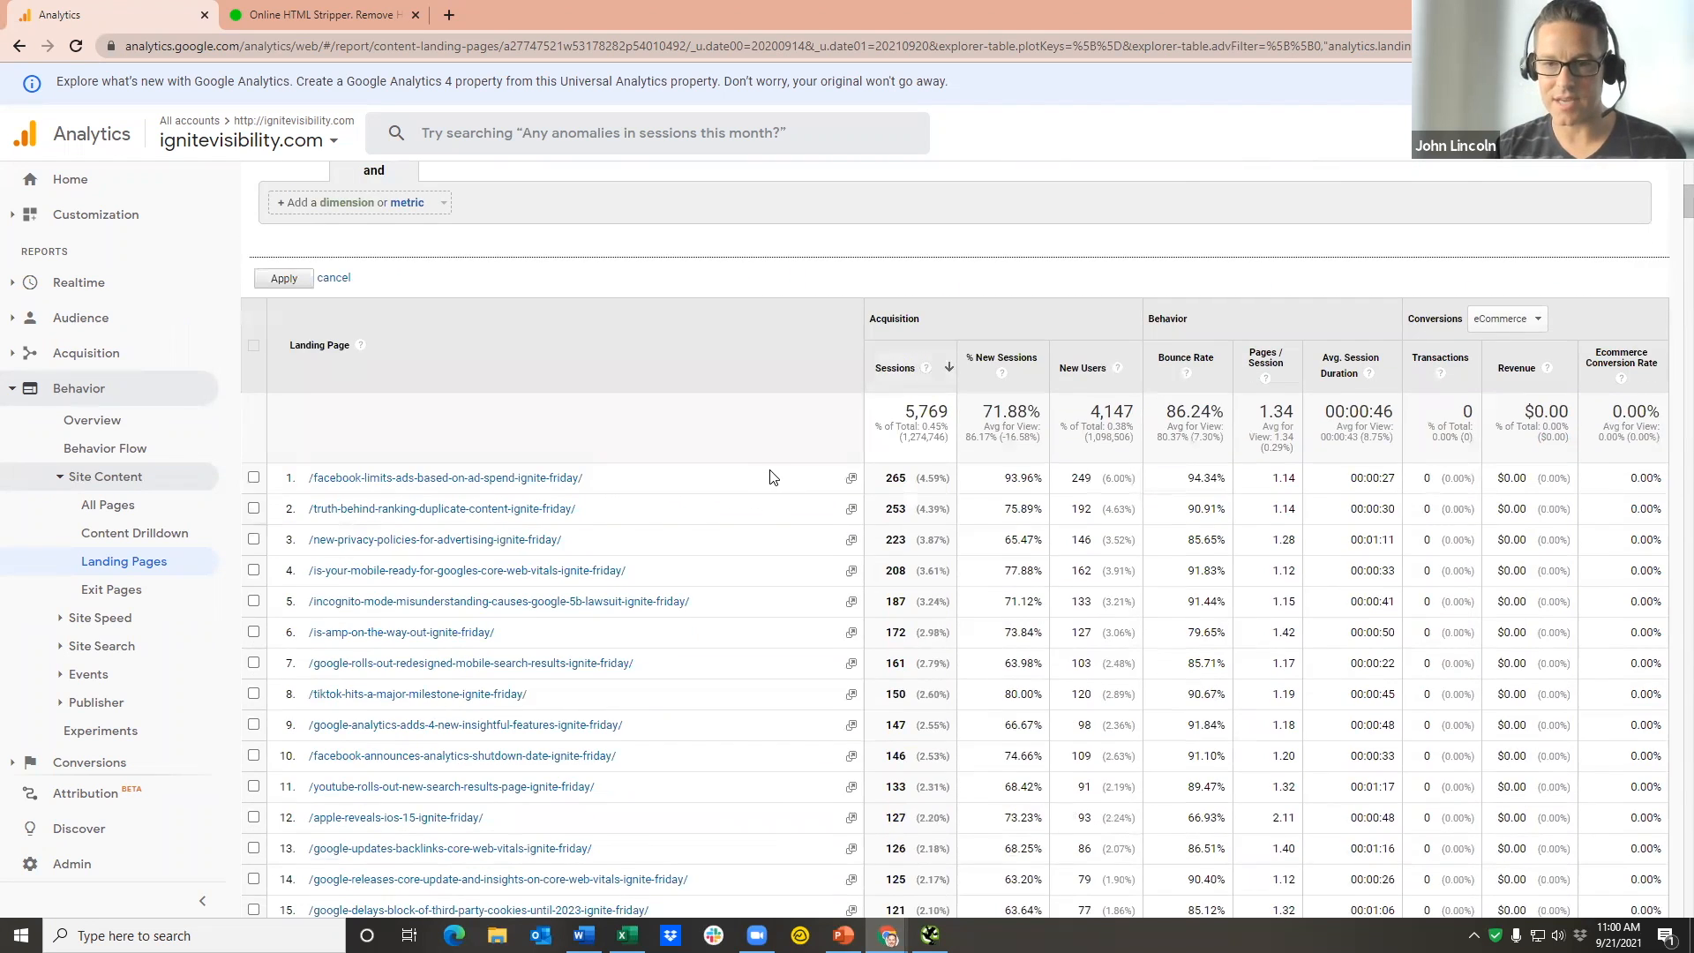
scroll(785, 477, up, 3)
scroll(830, 522, down, 19)
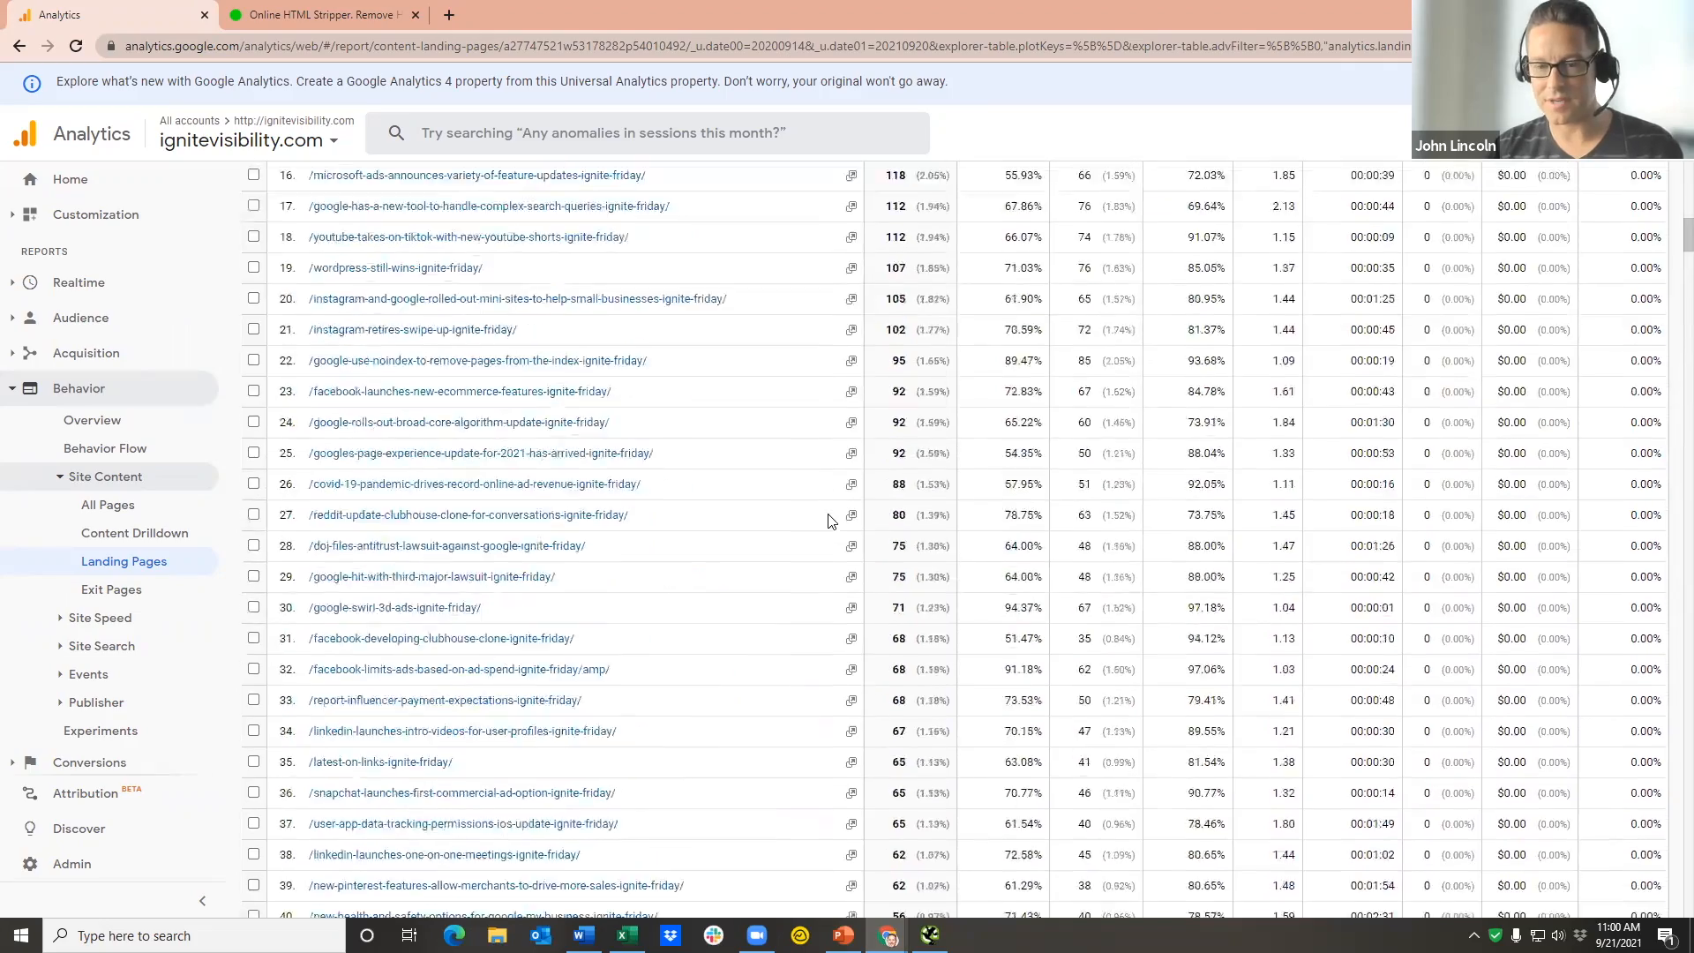
scroll(831, 521, down, 20)
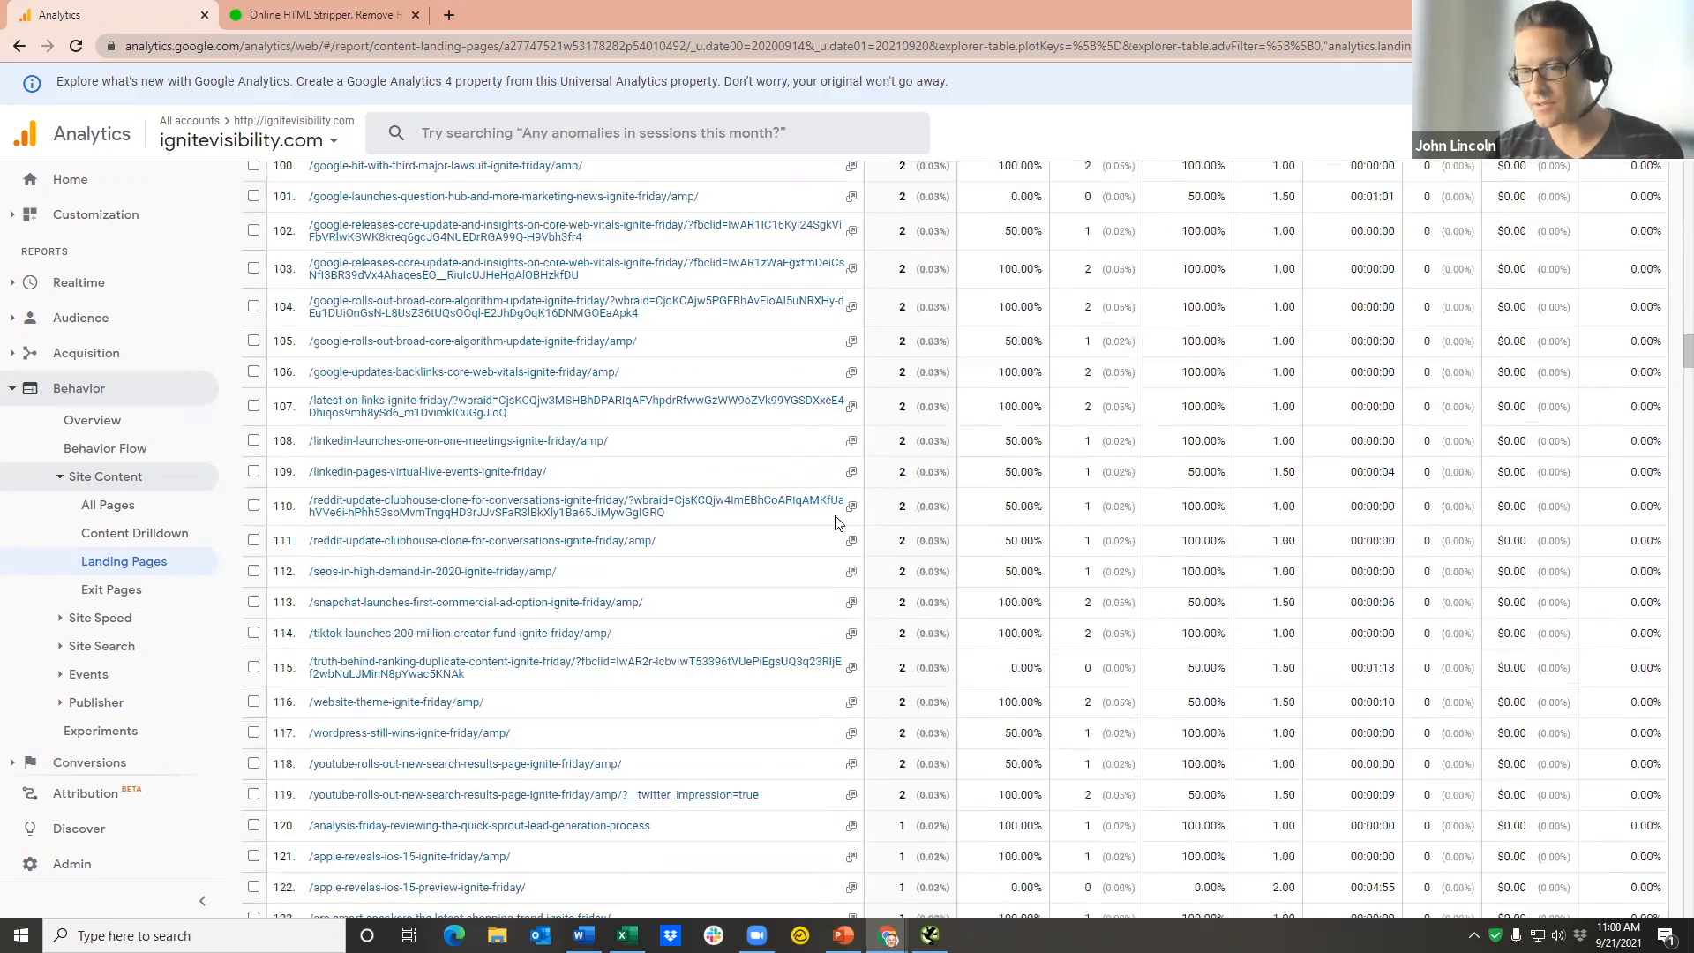
scroll(835, 521, down, 17)
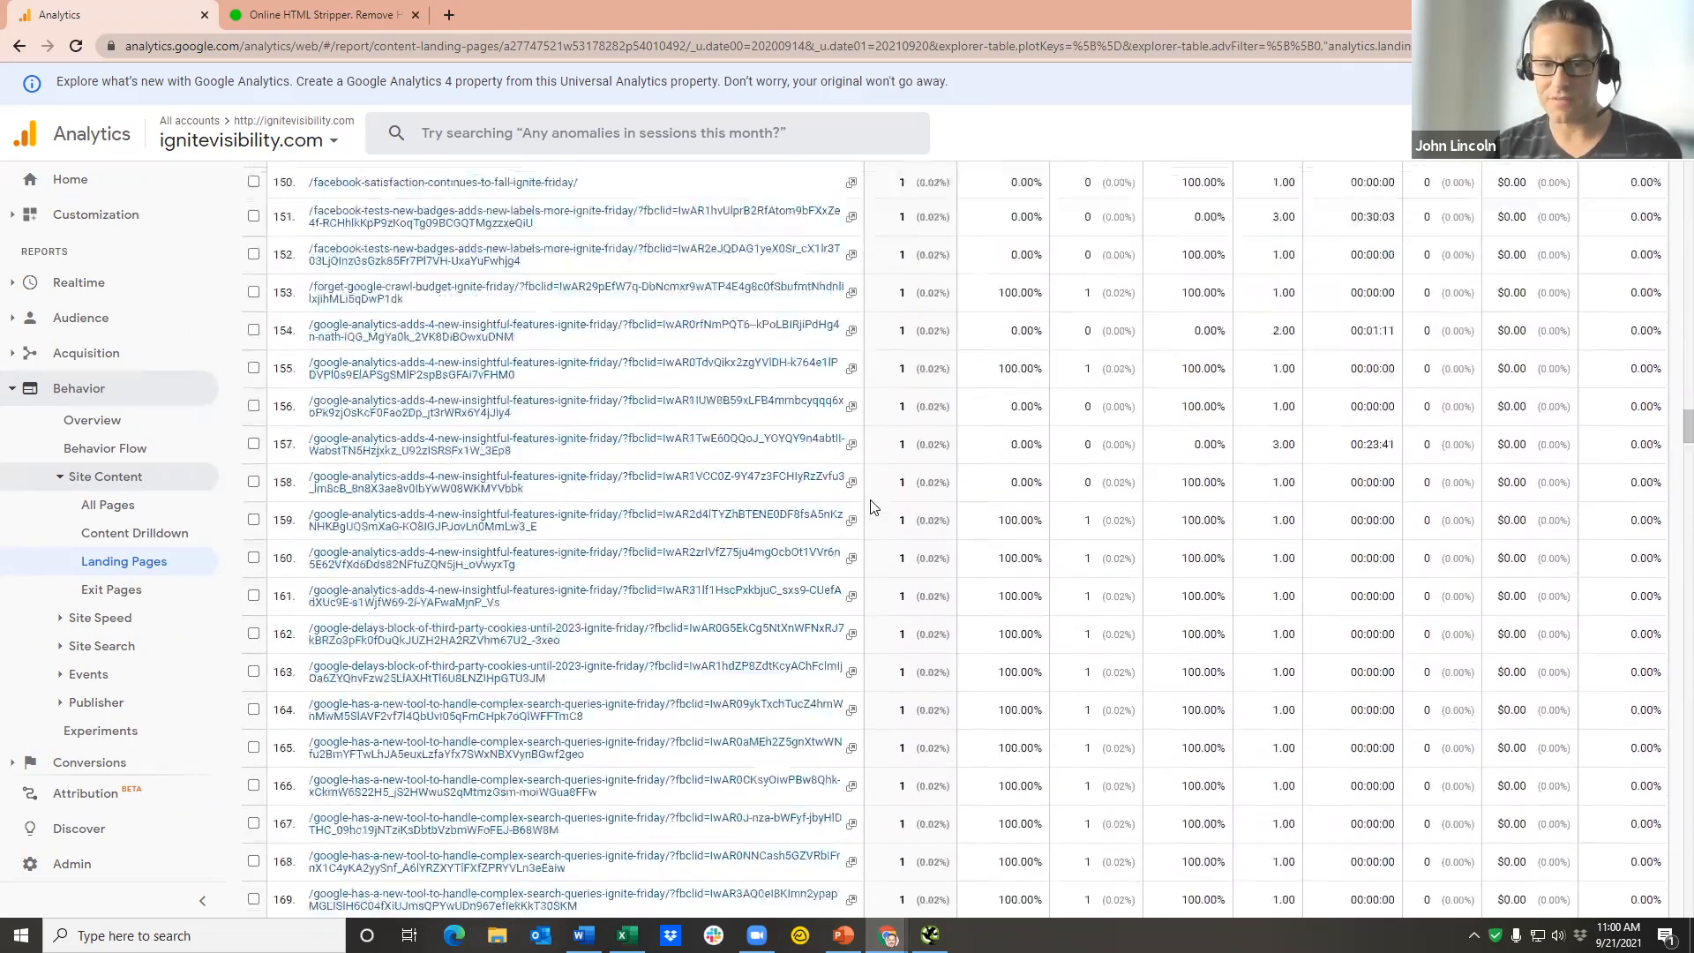
scroll(876, 507, down, 20)
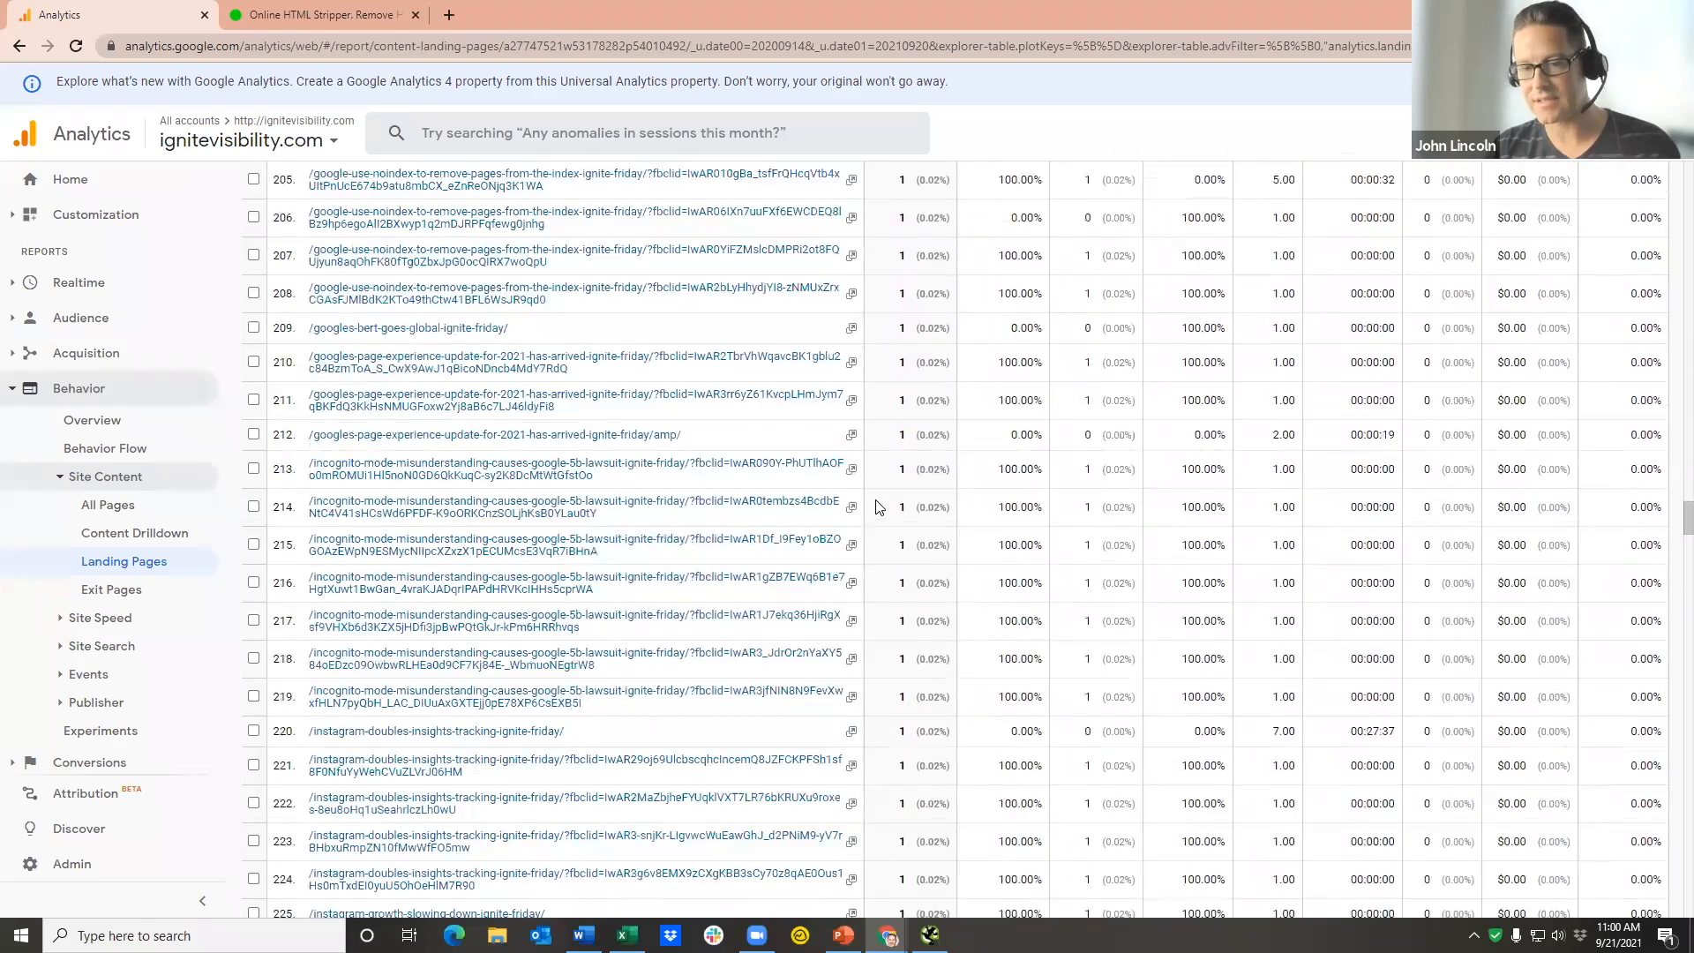
scroll(876, 507, down, 12)
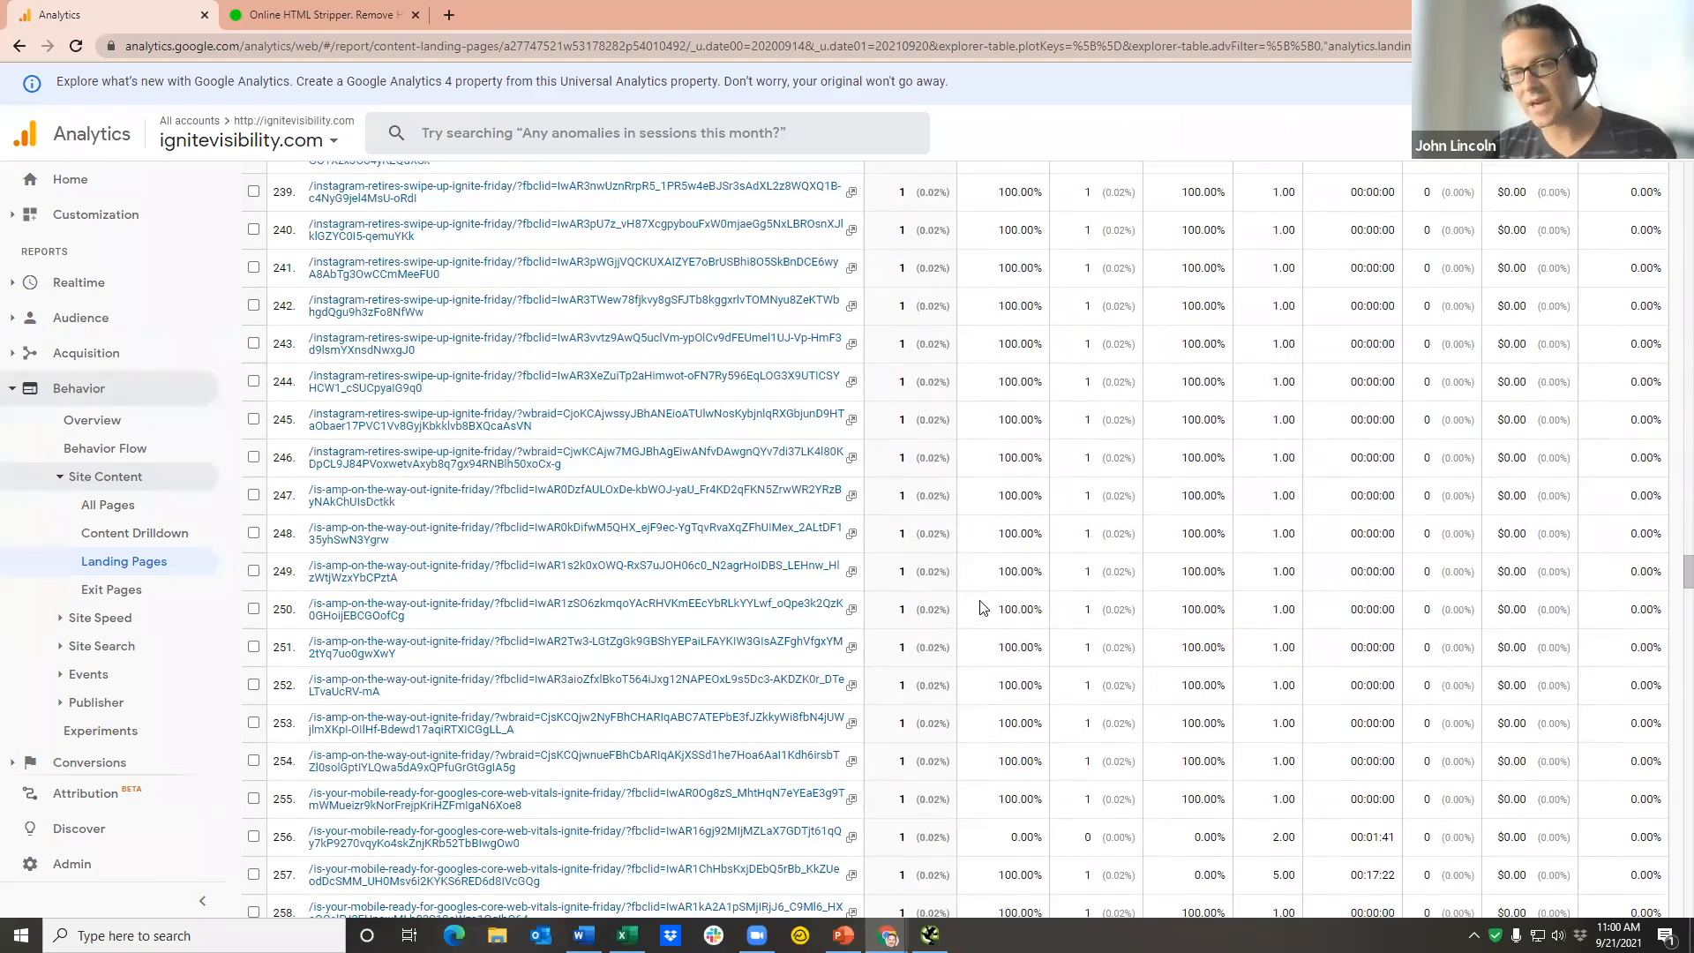
scroll(982, 608, down, 8)
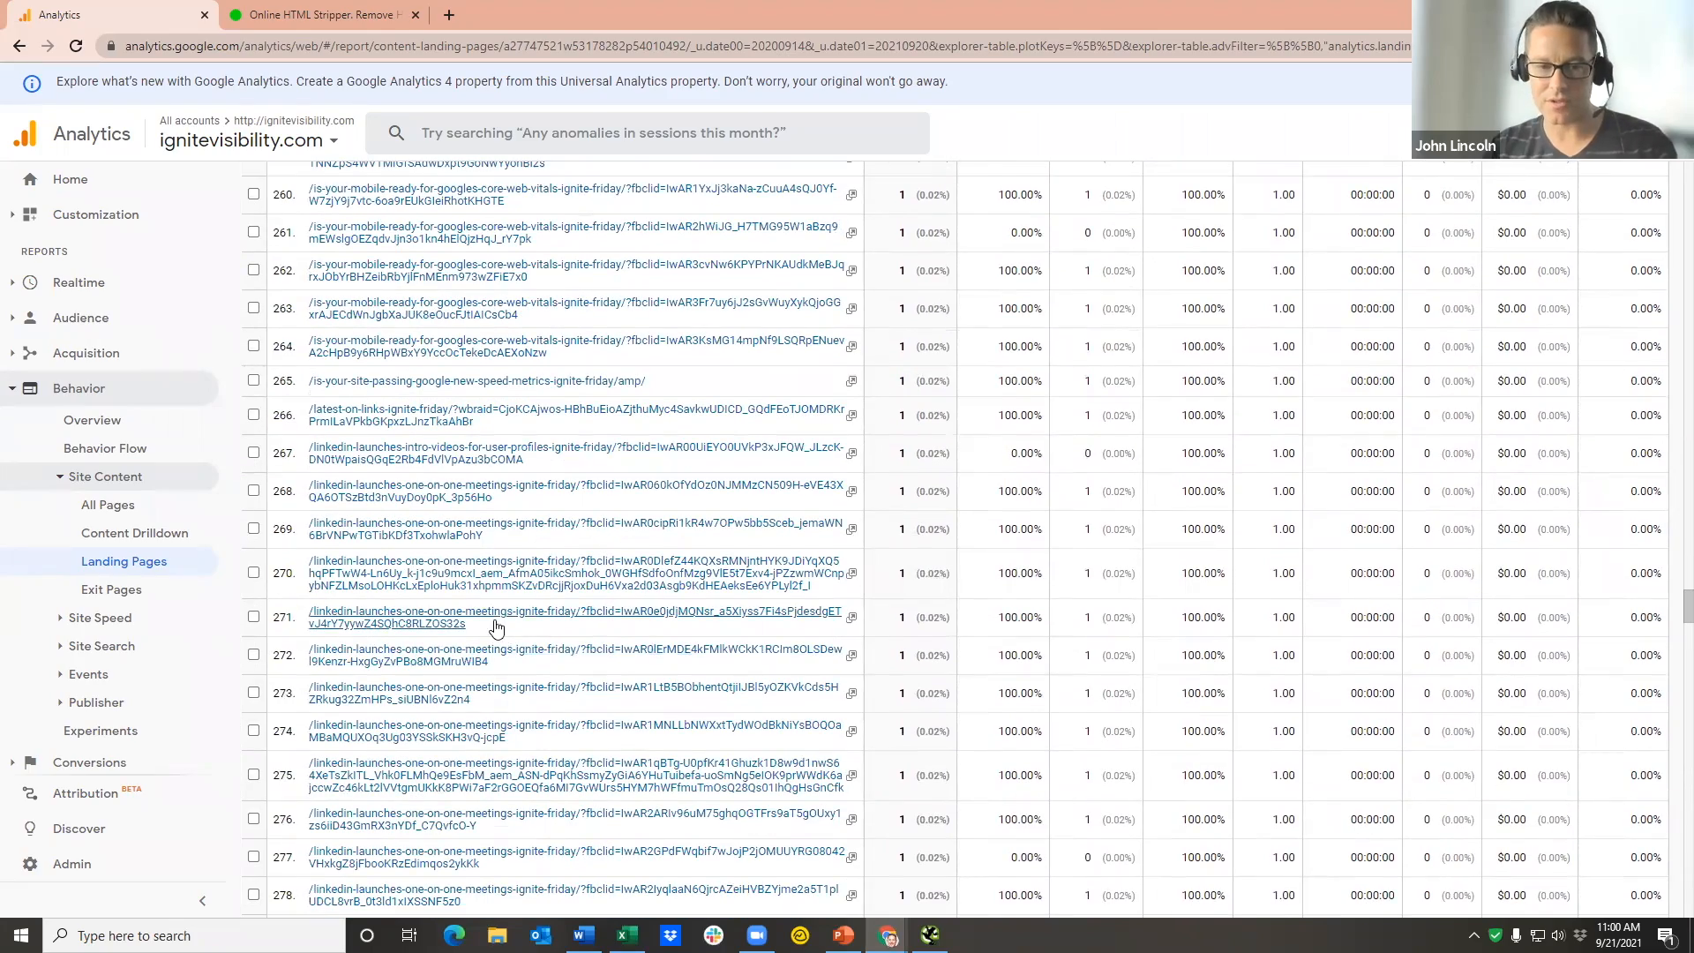
scroll(625, 628, down, 6)
scroll(629, 635, down, 12)
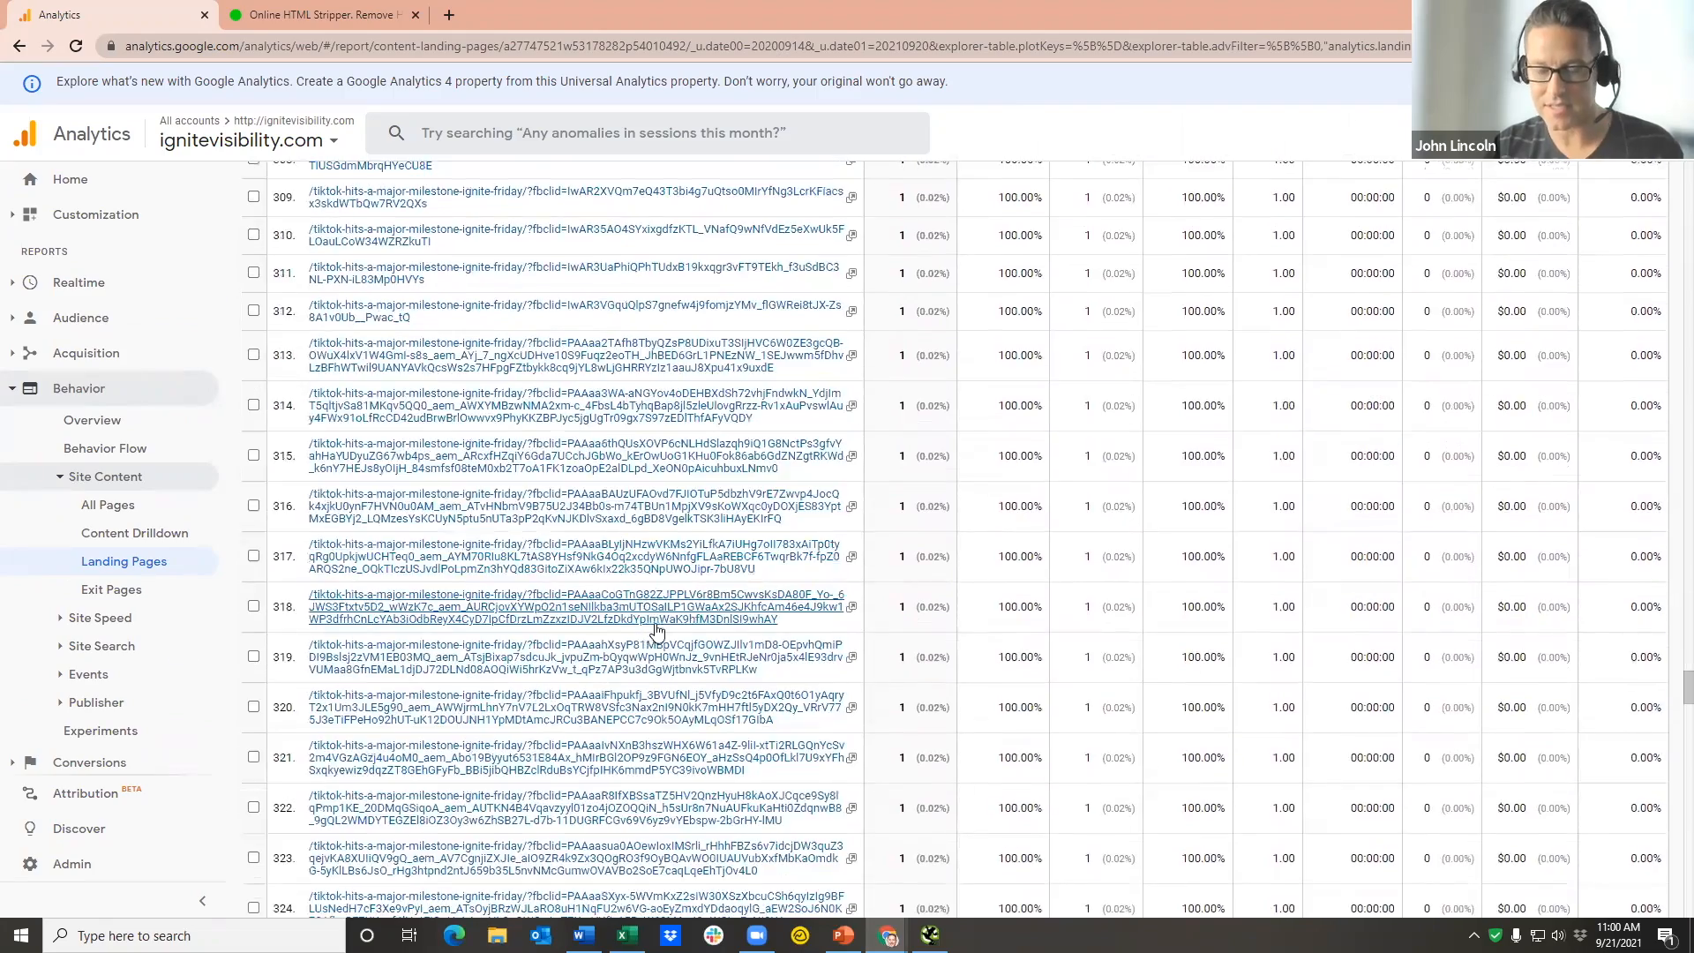
scroll(647, 630, up, 20)
drag(1688, 578, 1688, 177)
scroll(980, 687, down, 5)
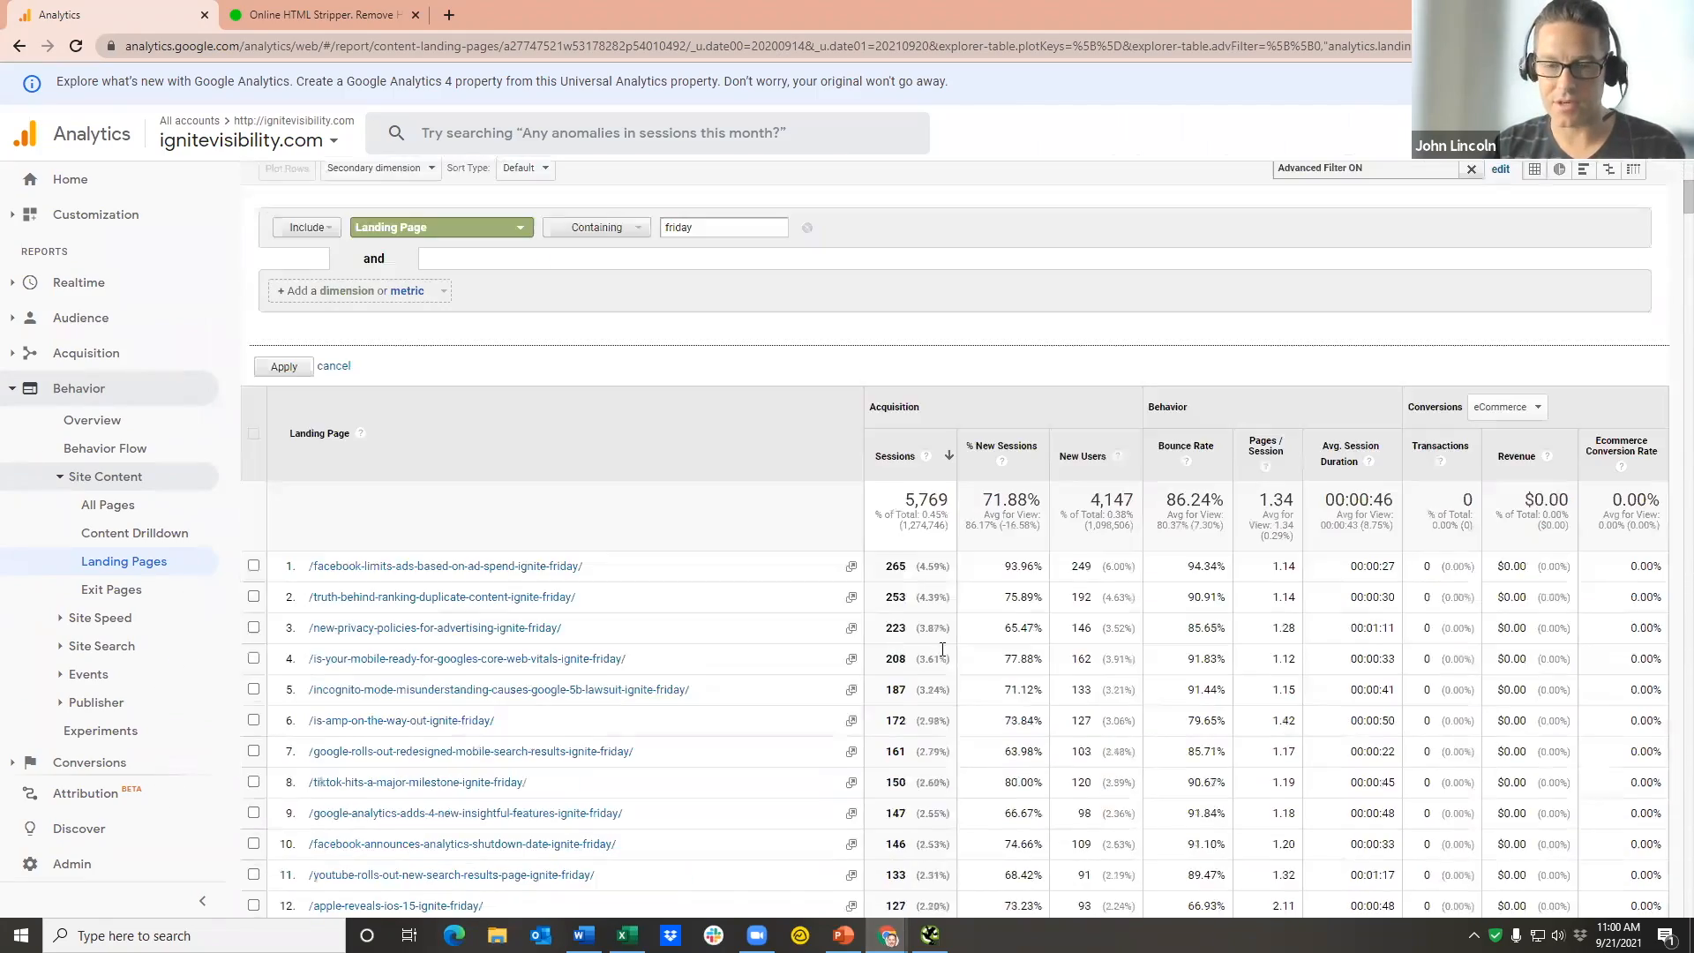
scroll(1491, 424, up, 5)
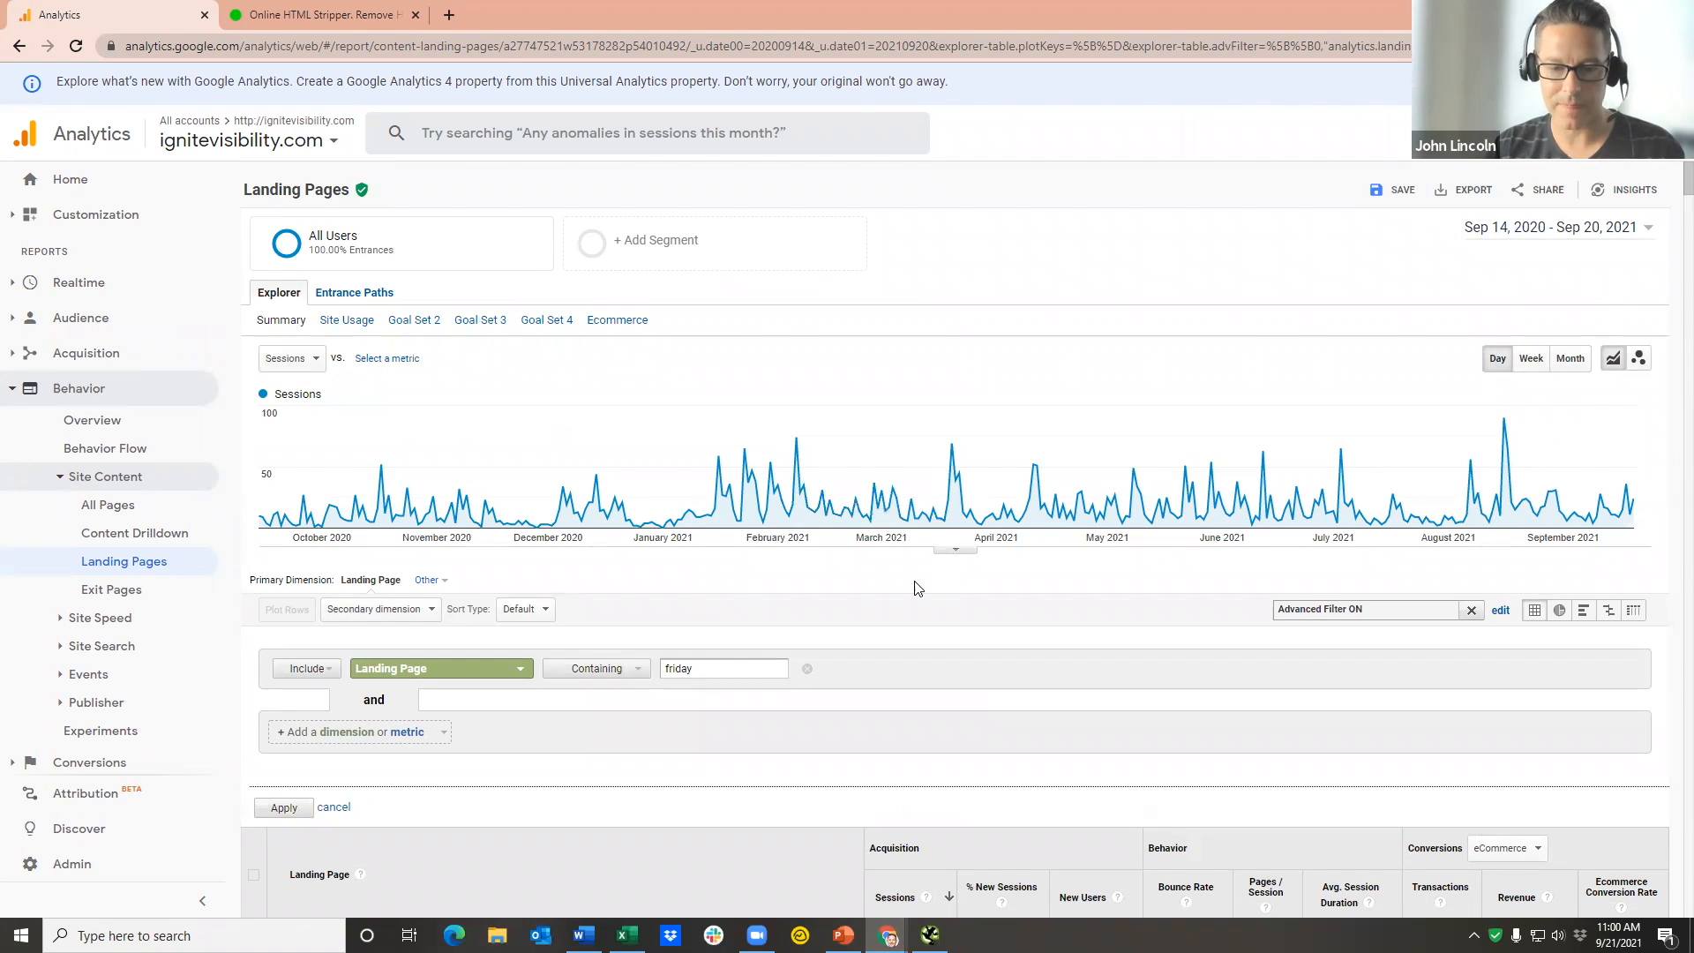
- Switch to the landing pages export in Excel and examine the page paths in column B of the Dataset1 sheet from its first rows
mouse_move(627, 933)
click(629, 883)
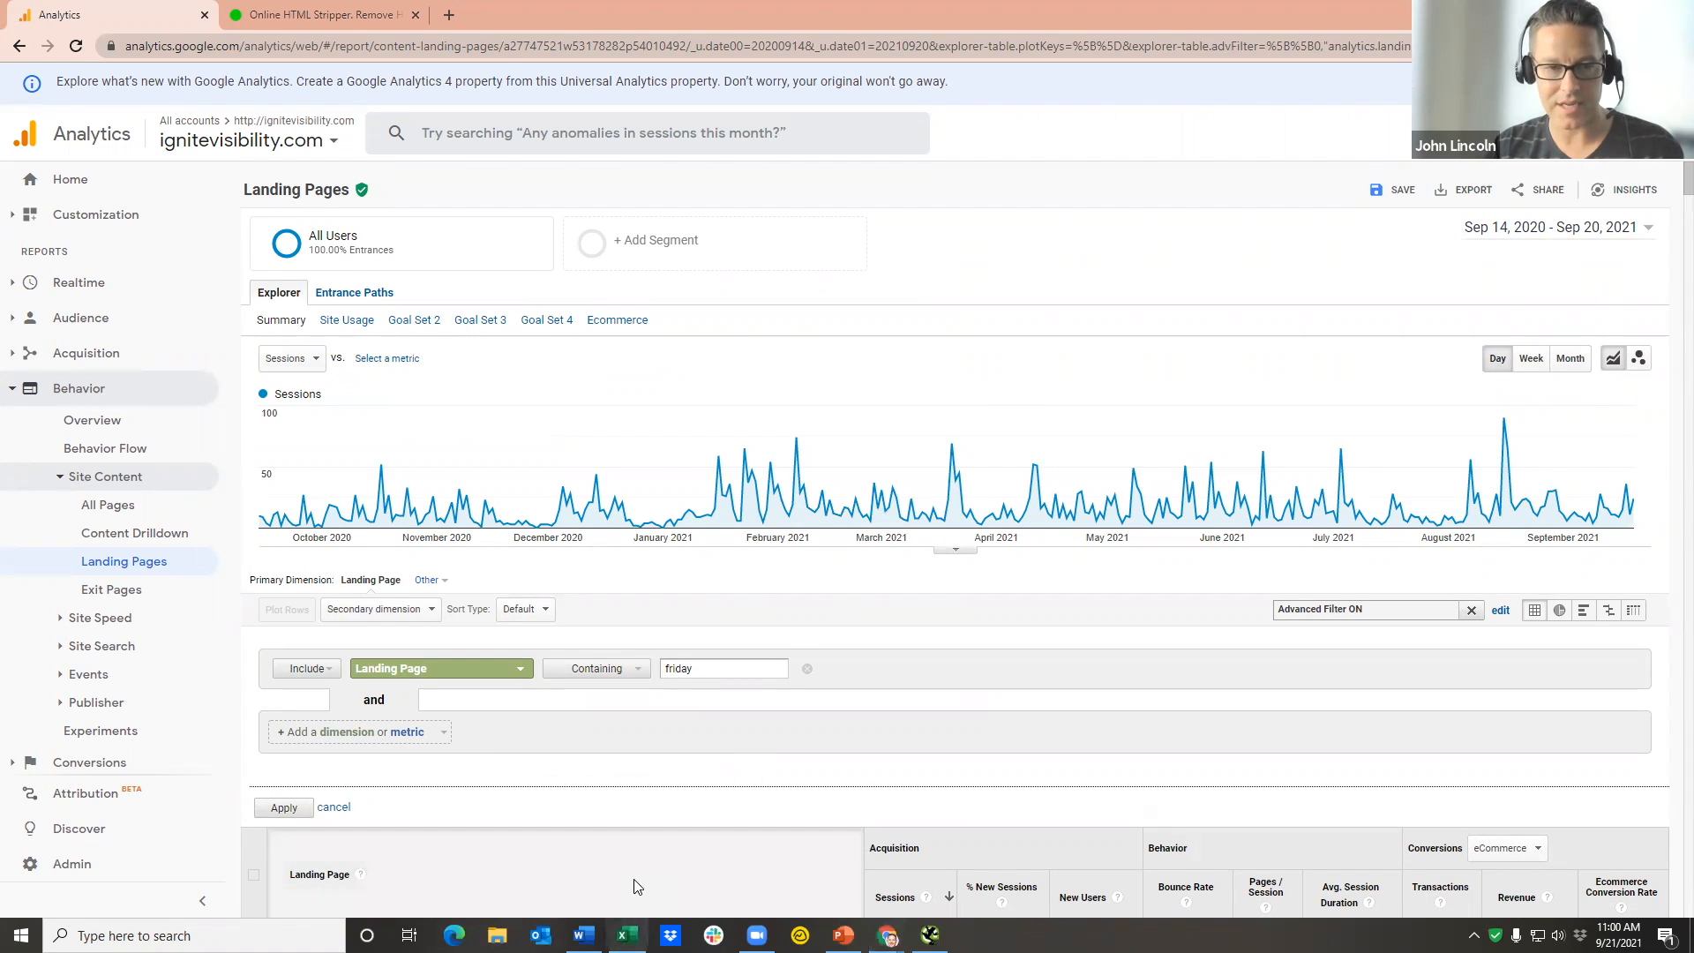
scroll(371, 692, up, 10)
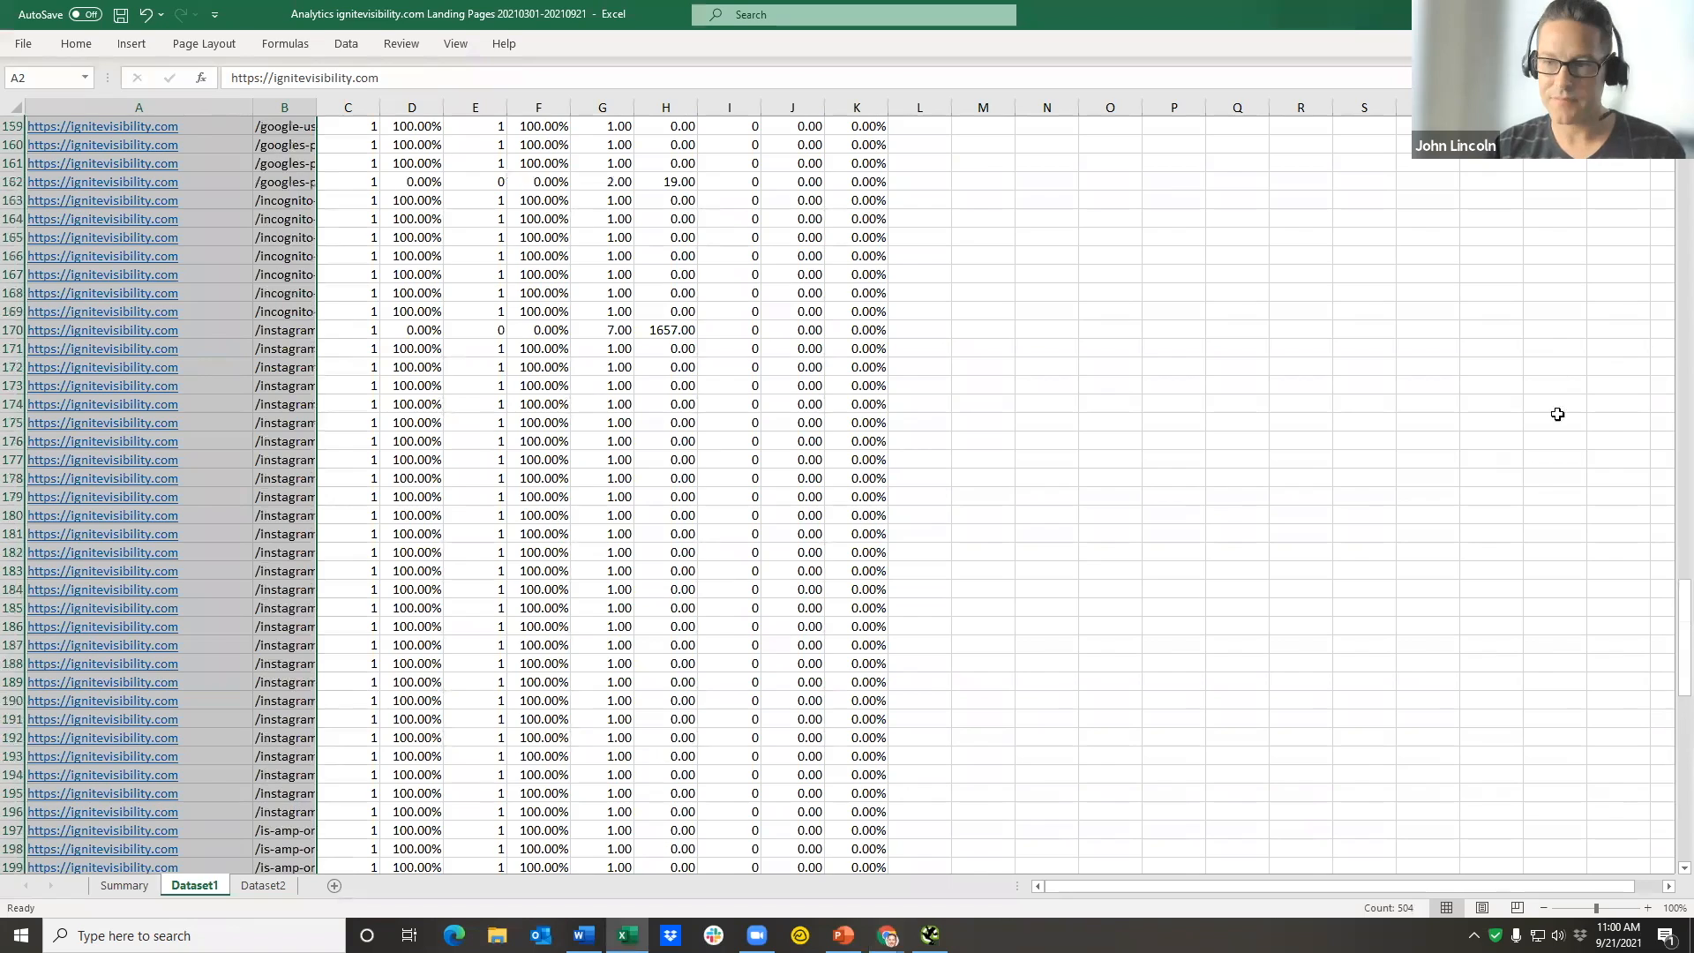
drag(1669, 604, 1674, 123)
click(756, 681)
drag(1334, 890, 1092, 887)
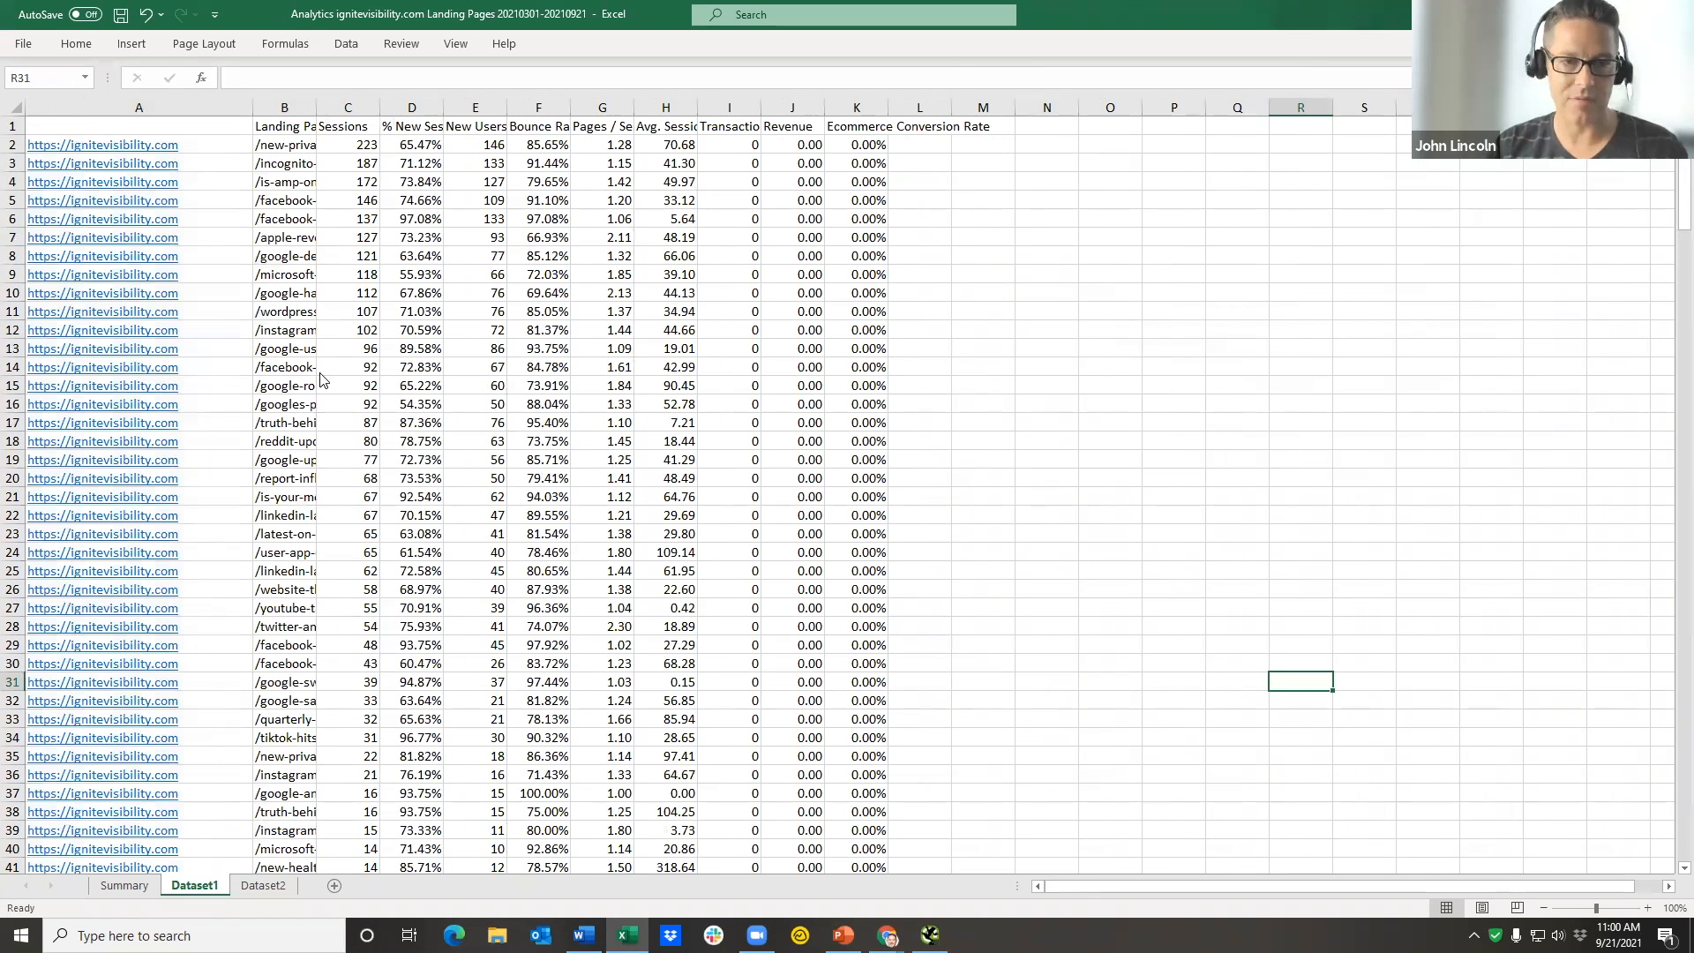
drag(284, 145, 286, 485)
click(941, 498)
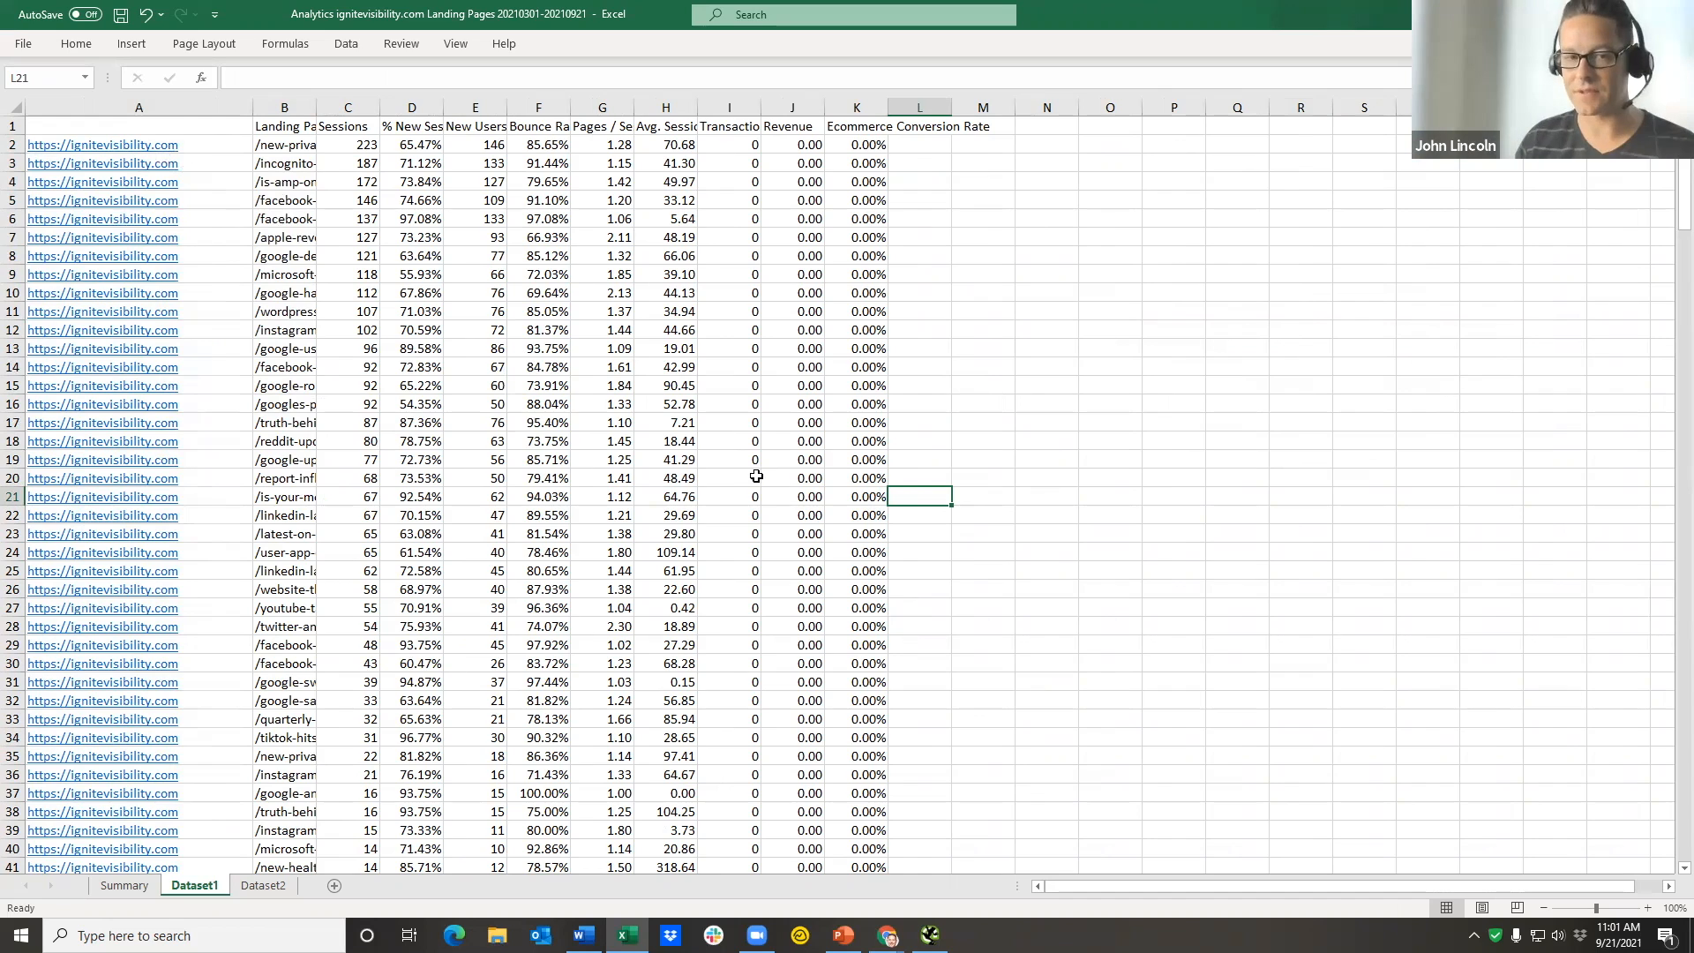
click(990, 407)
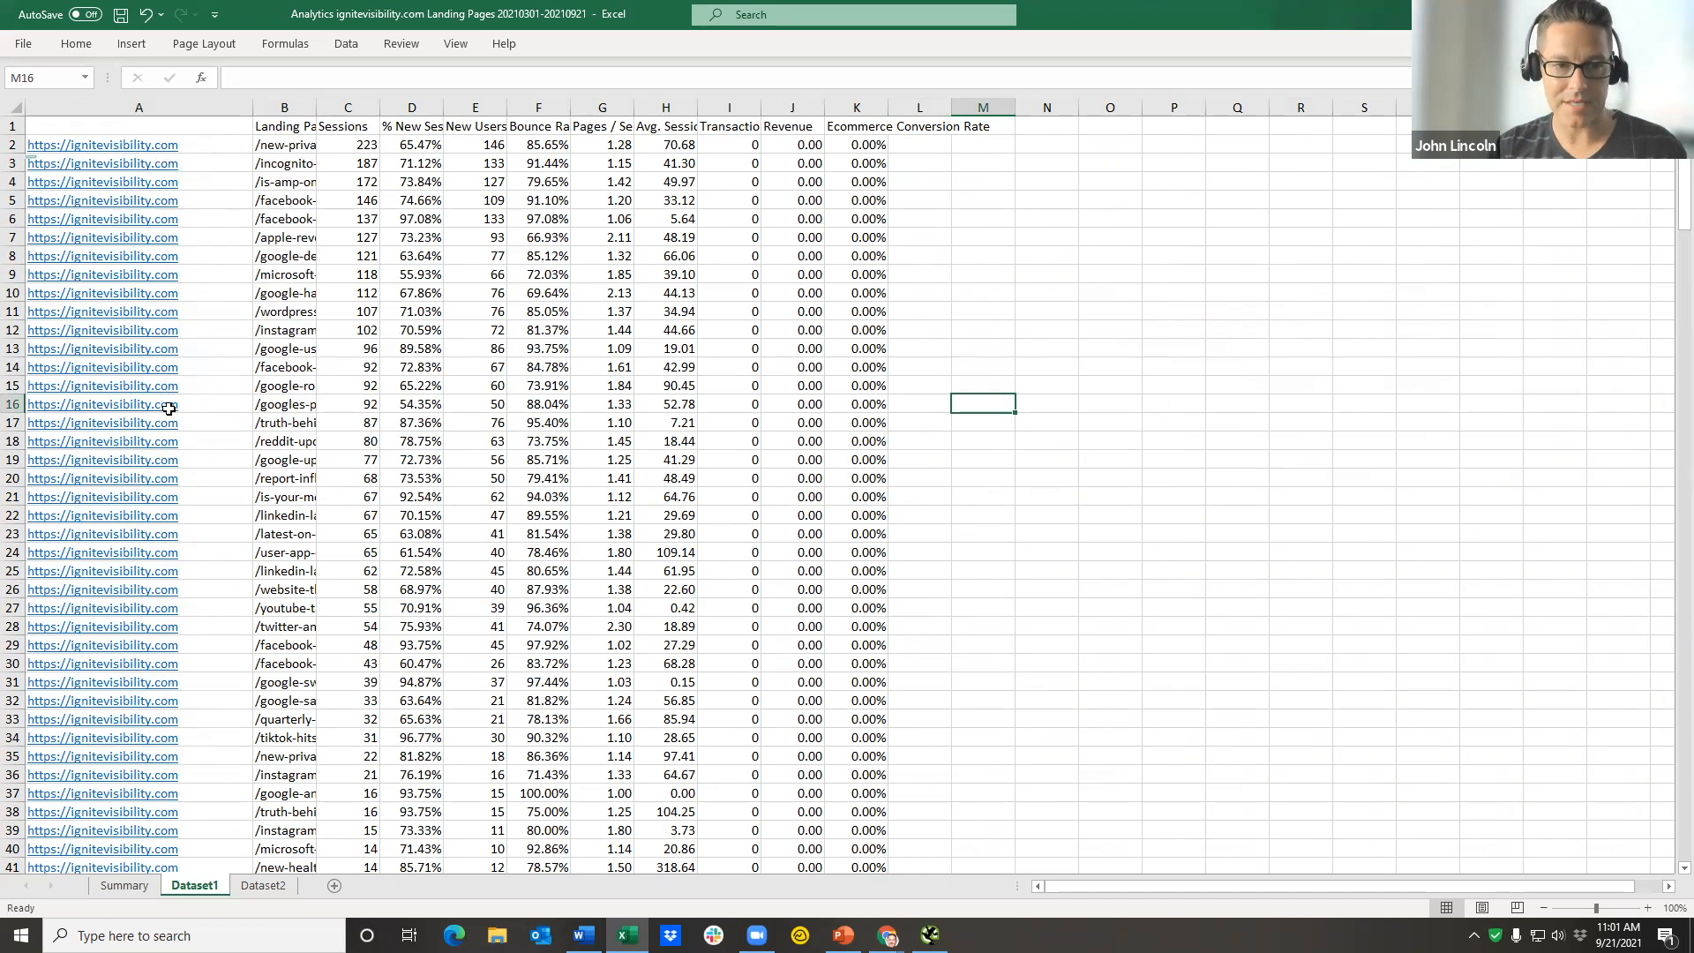
- Look through the rows of Dataset1, and select the domain and landing page path cells A2:B33
scroll(283, 378, down, 20)
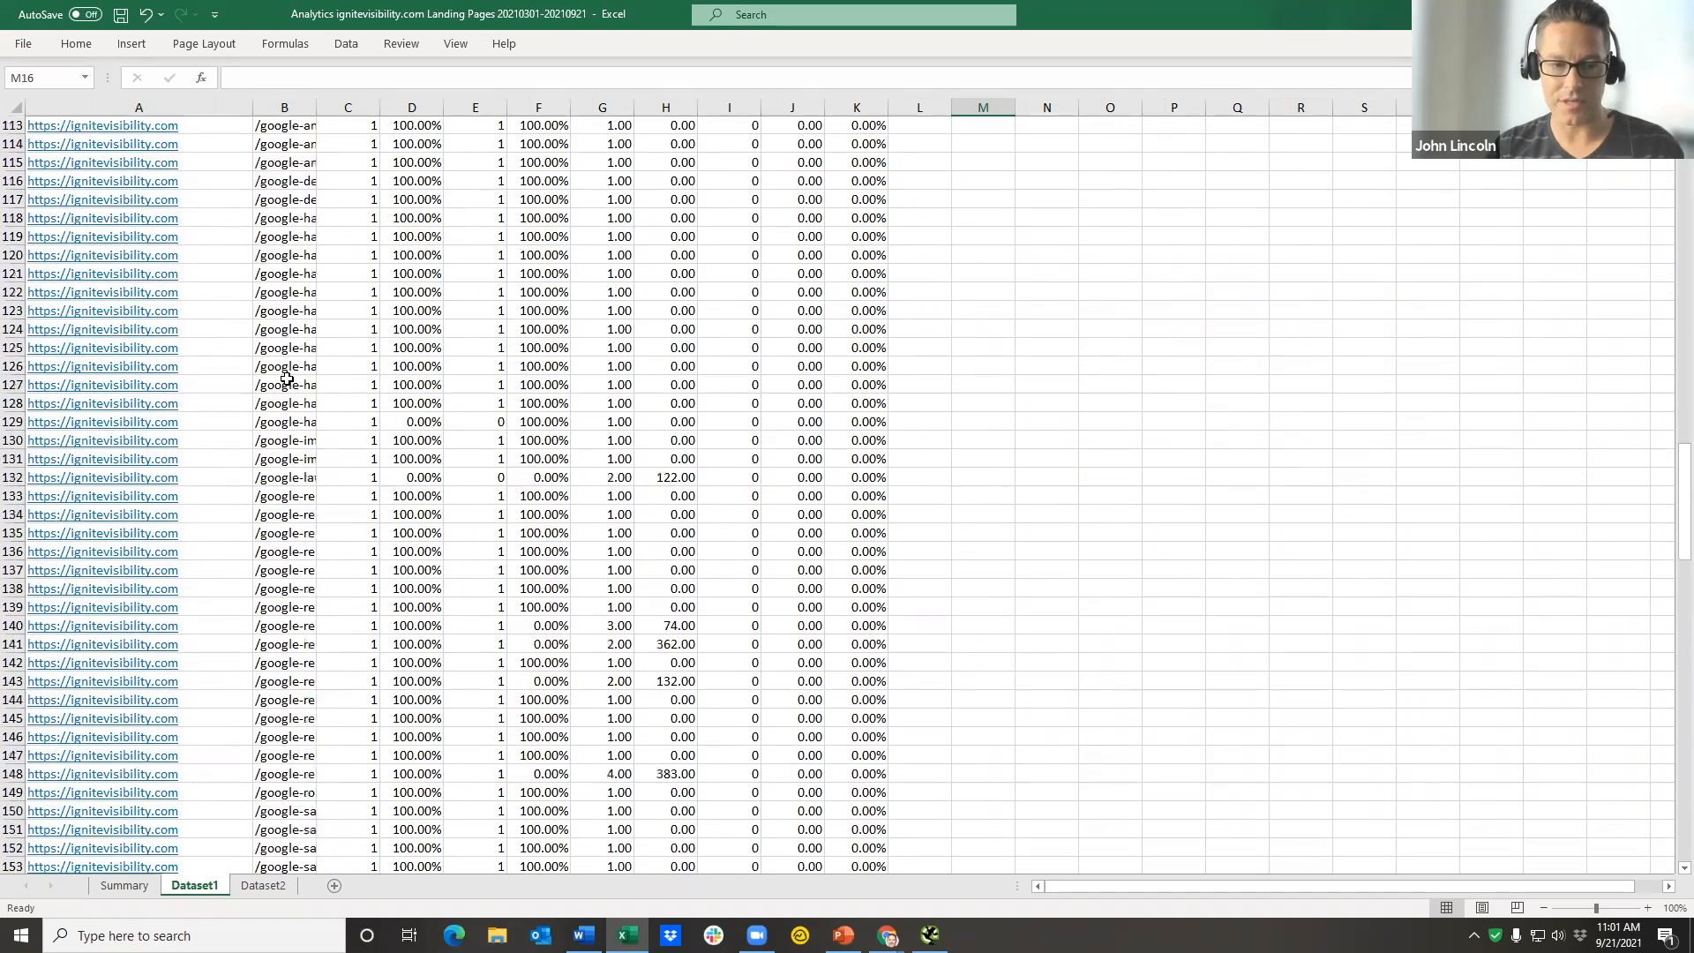
scroll(287, 379, down, 20)
drag(1671, 693, 1668, 158)
drag(234, 142, 287, 520)
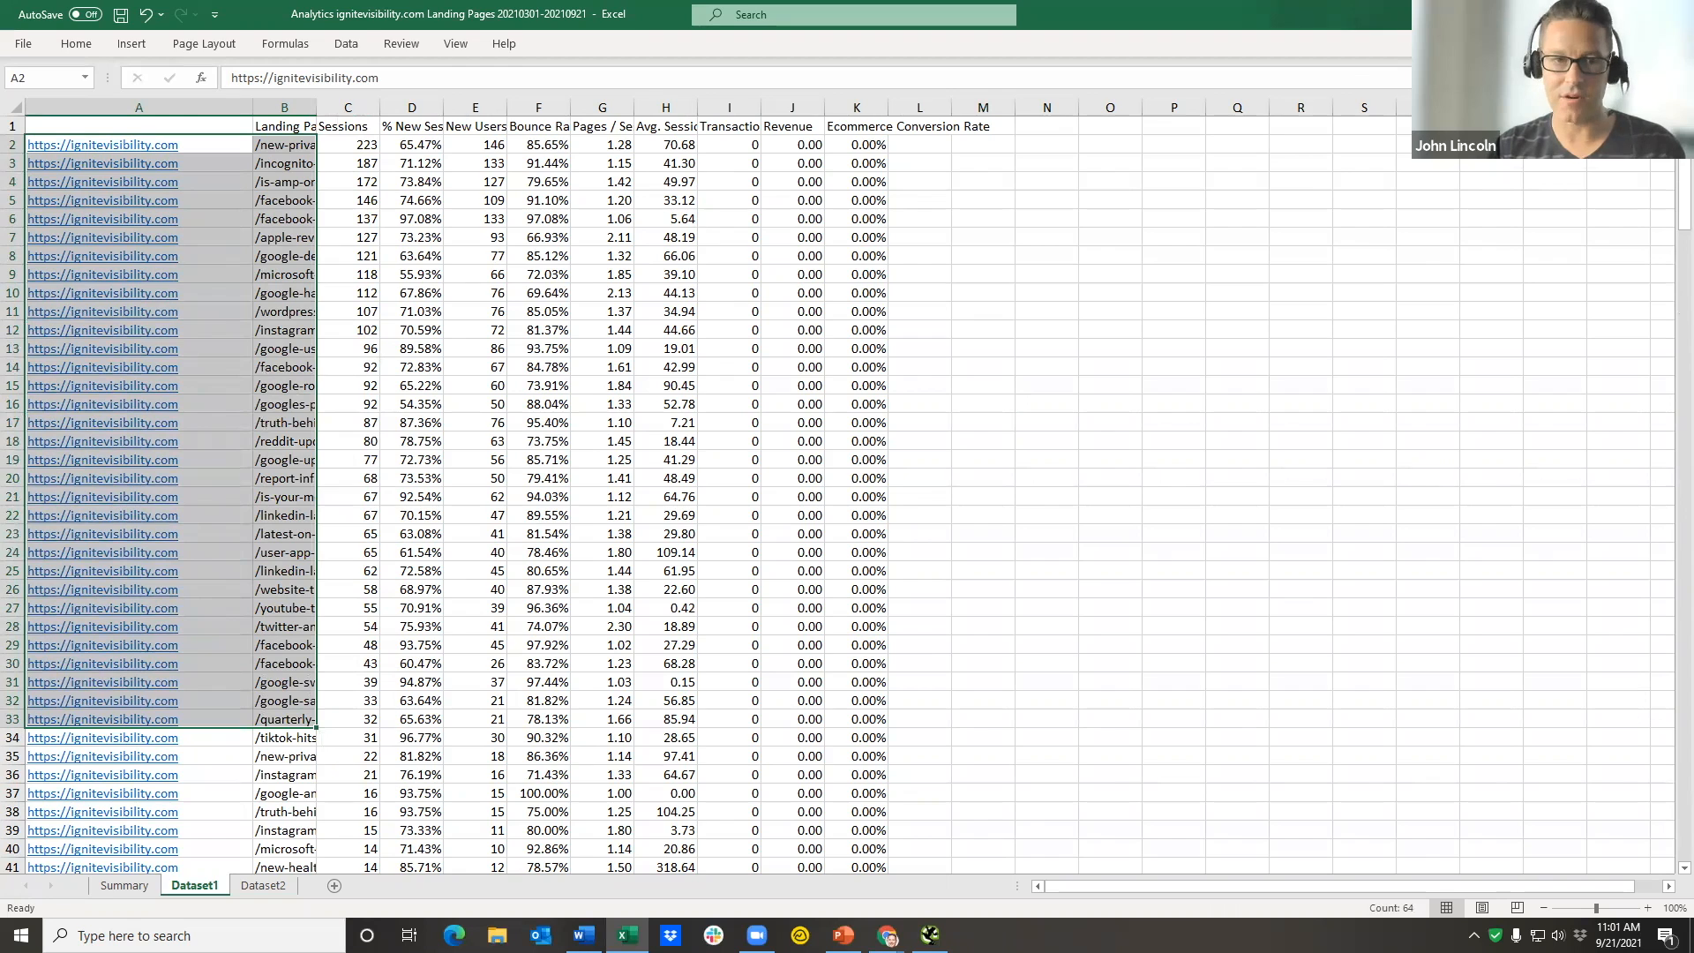
- Switch to the browser's StripHTML page and place the cursor in its box for pasting HTML text
key(alt+Tab)
click(388, 16)
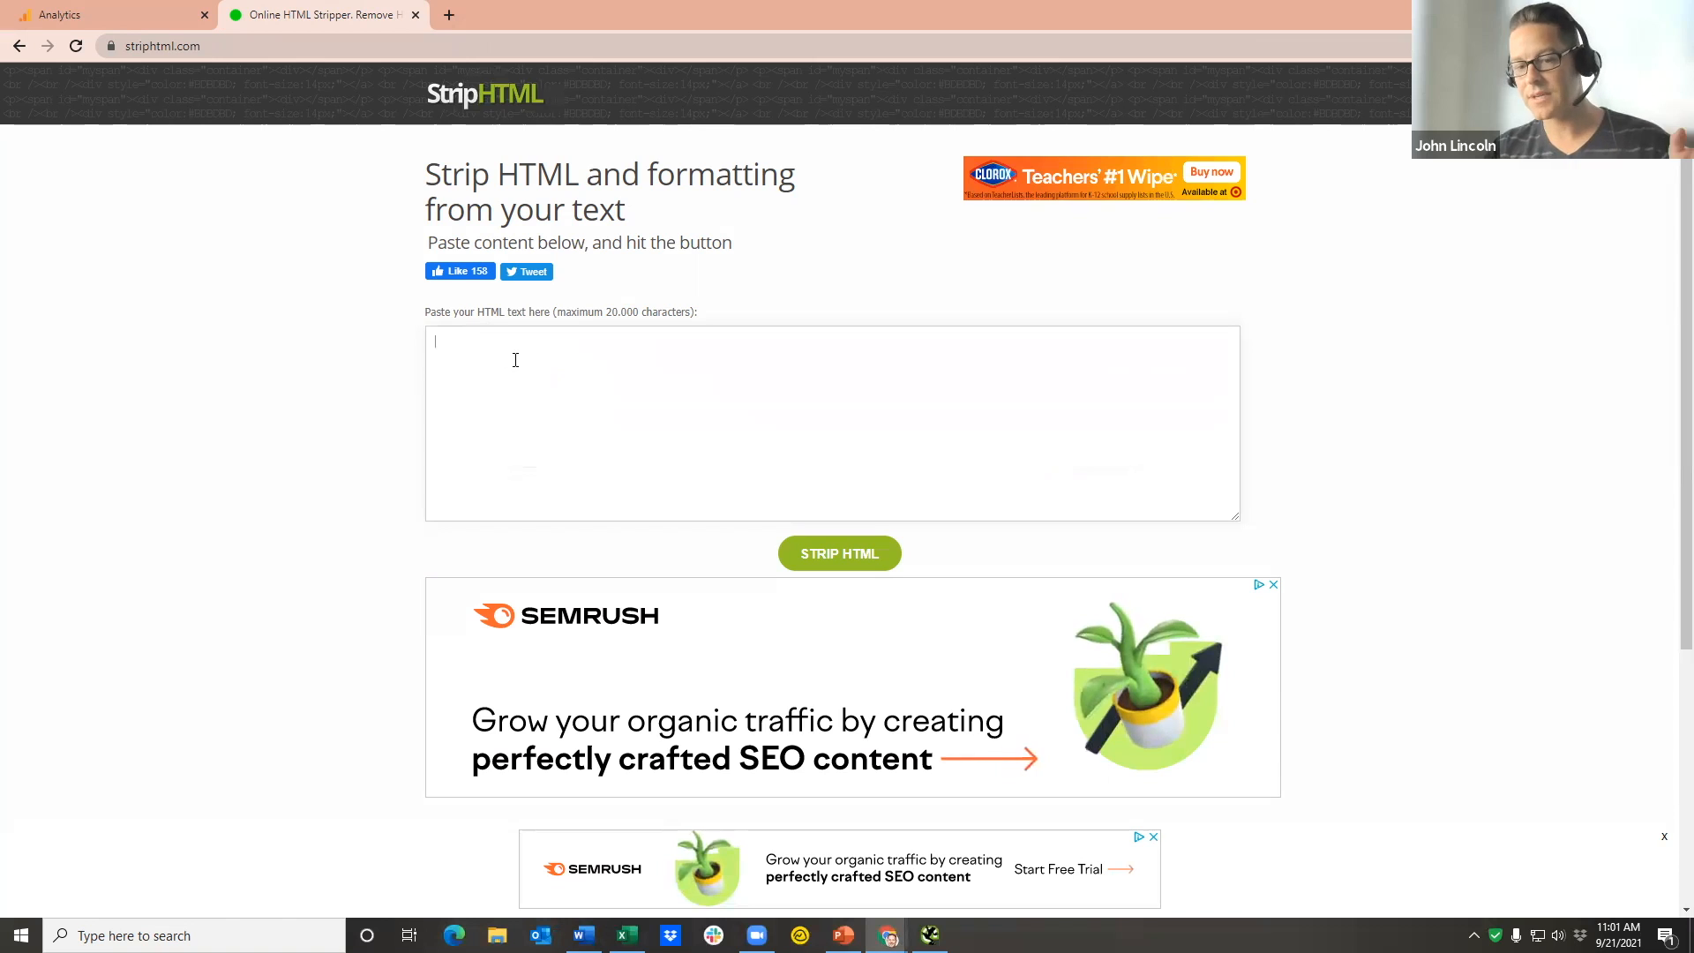
click(556, 422)
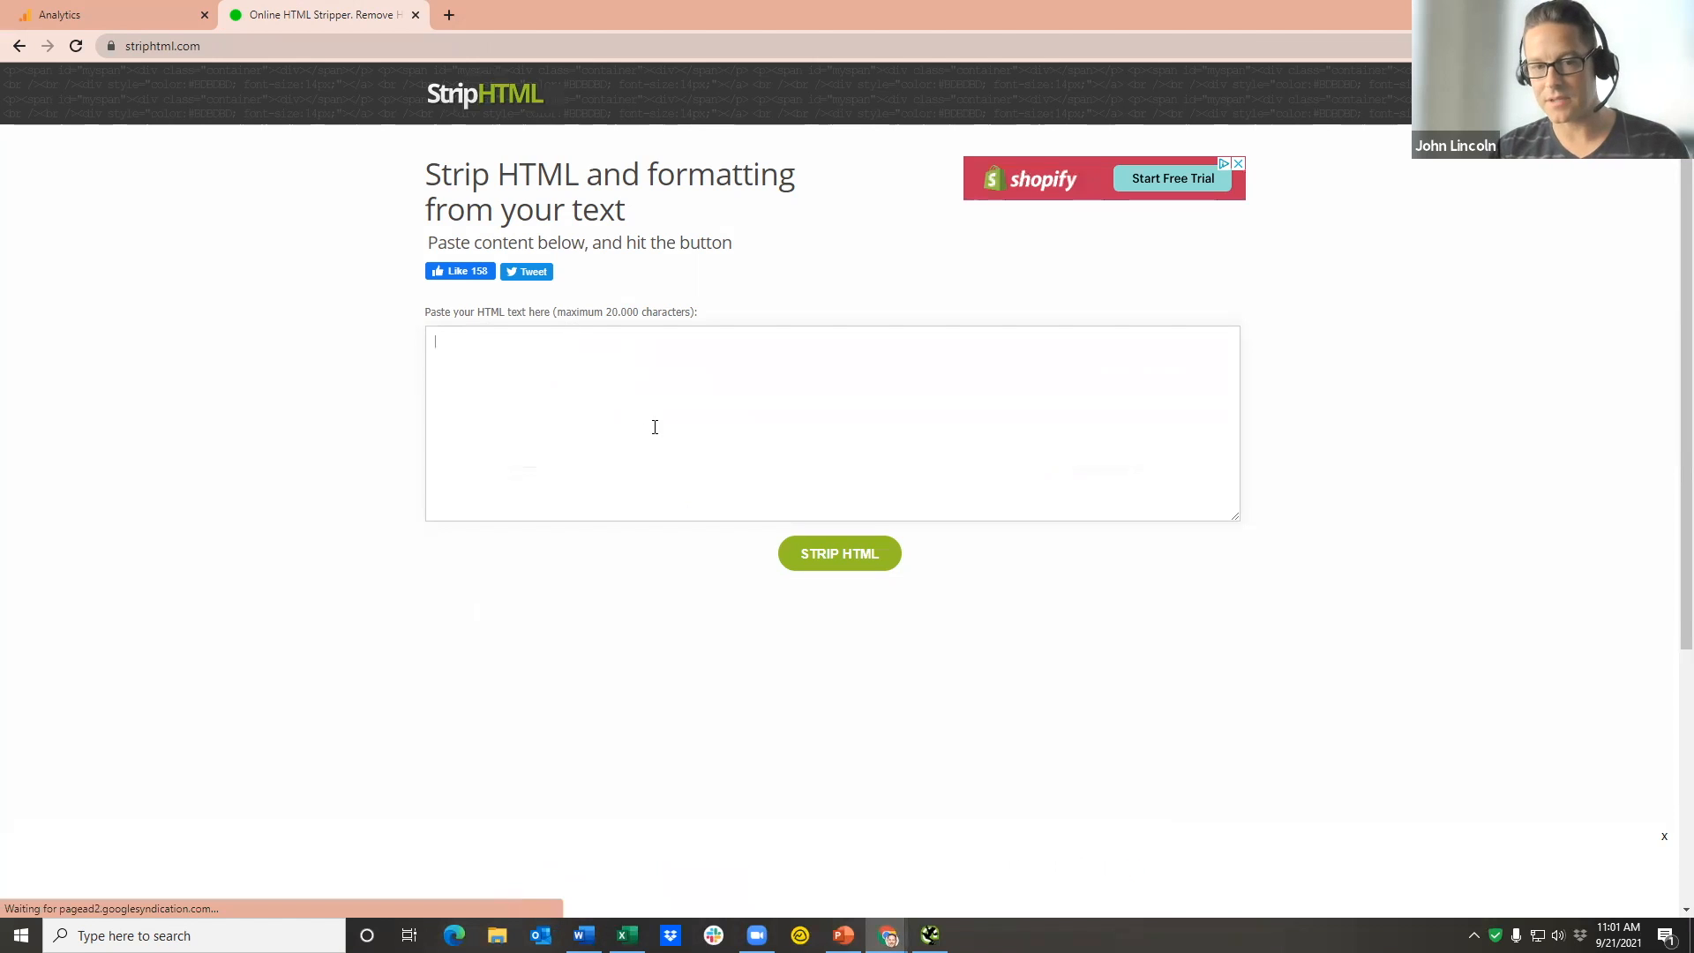
- Switch to the Word document with the URL list, maximize its window and undo the last replacement
mouse_move(583, 934)
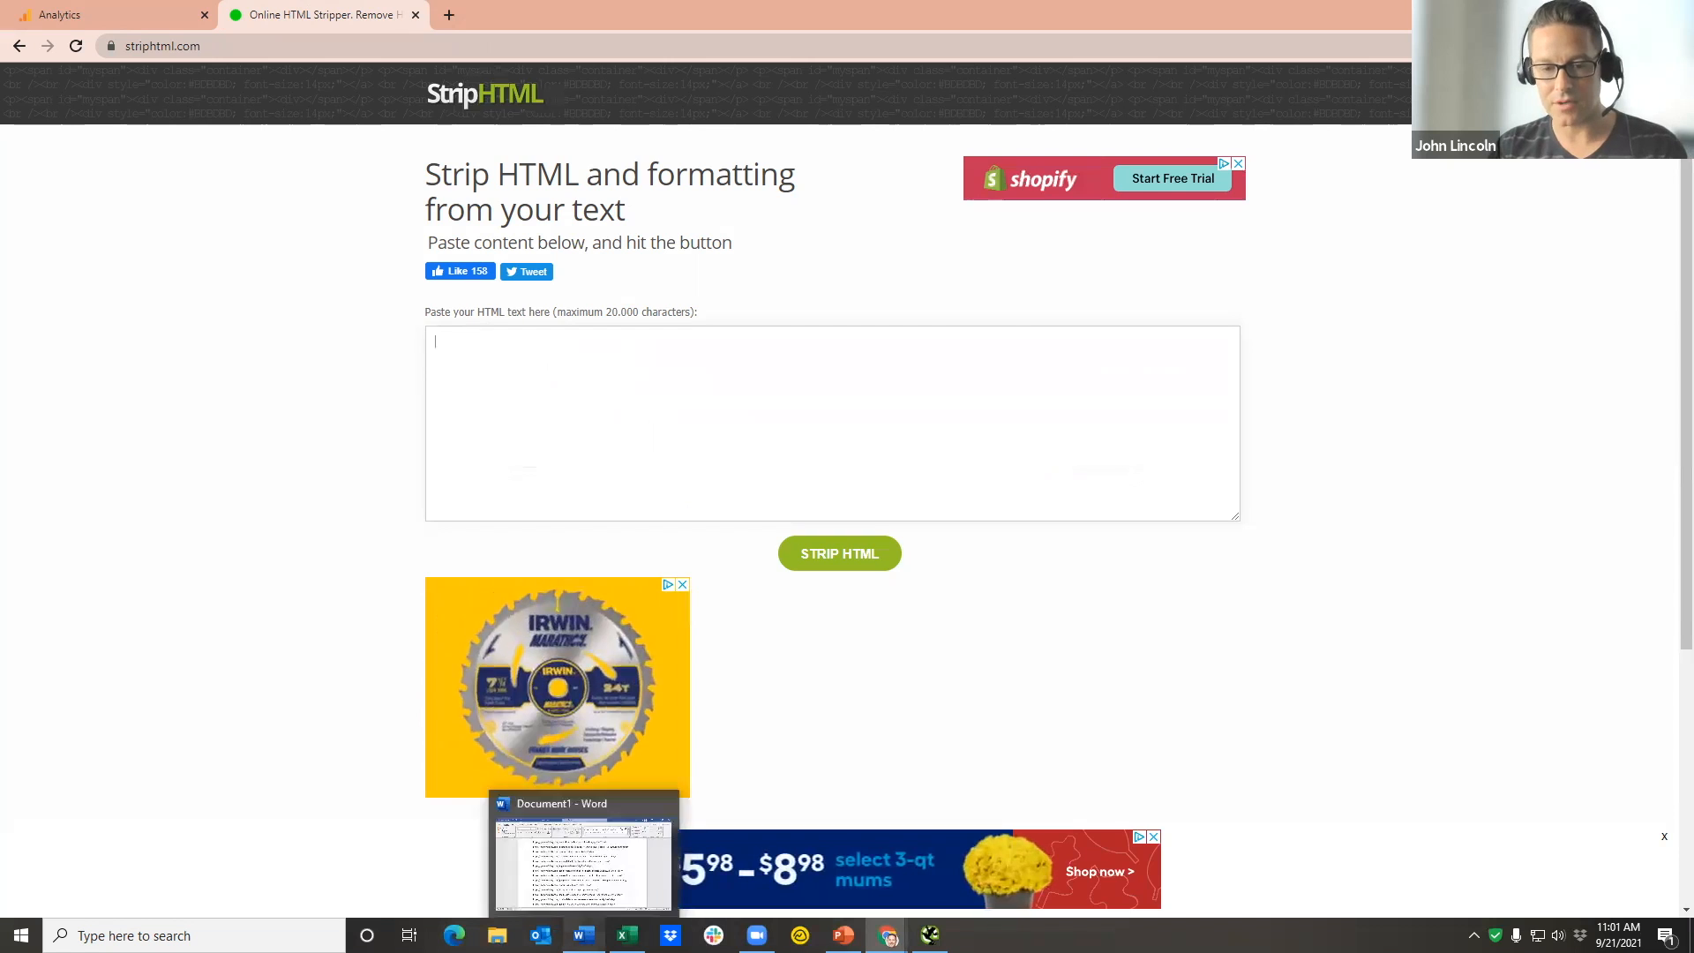
click(577, 878)
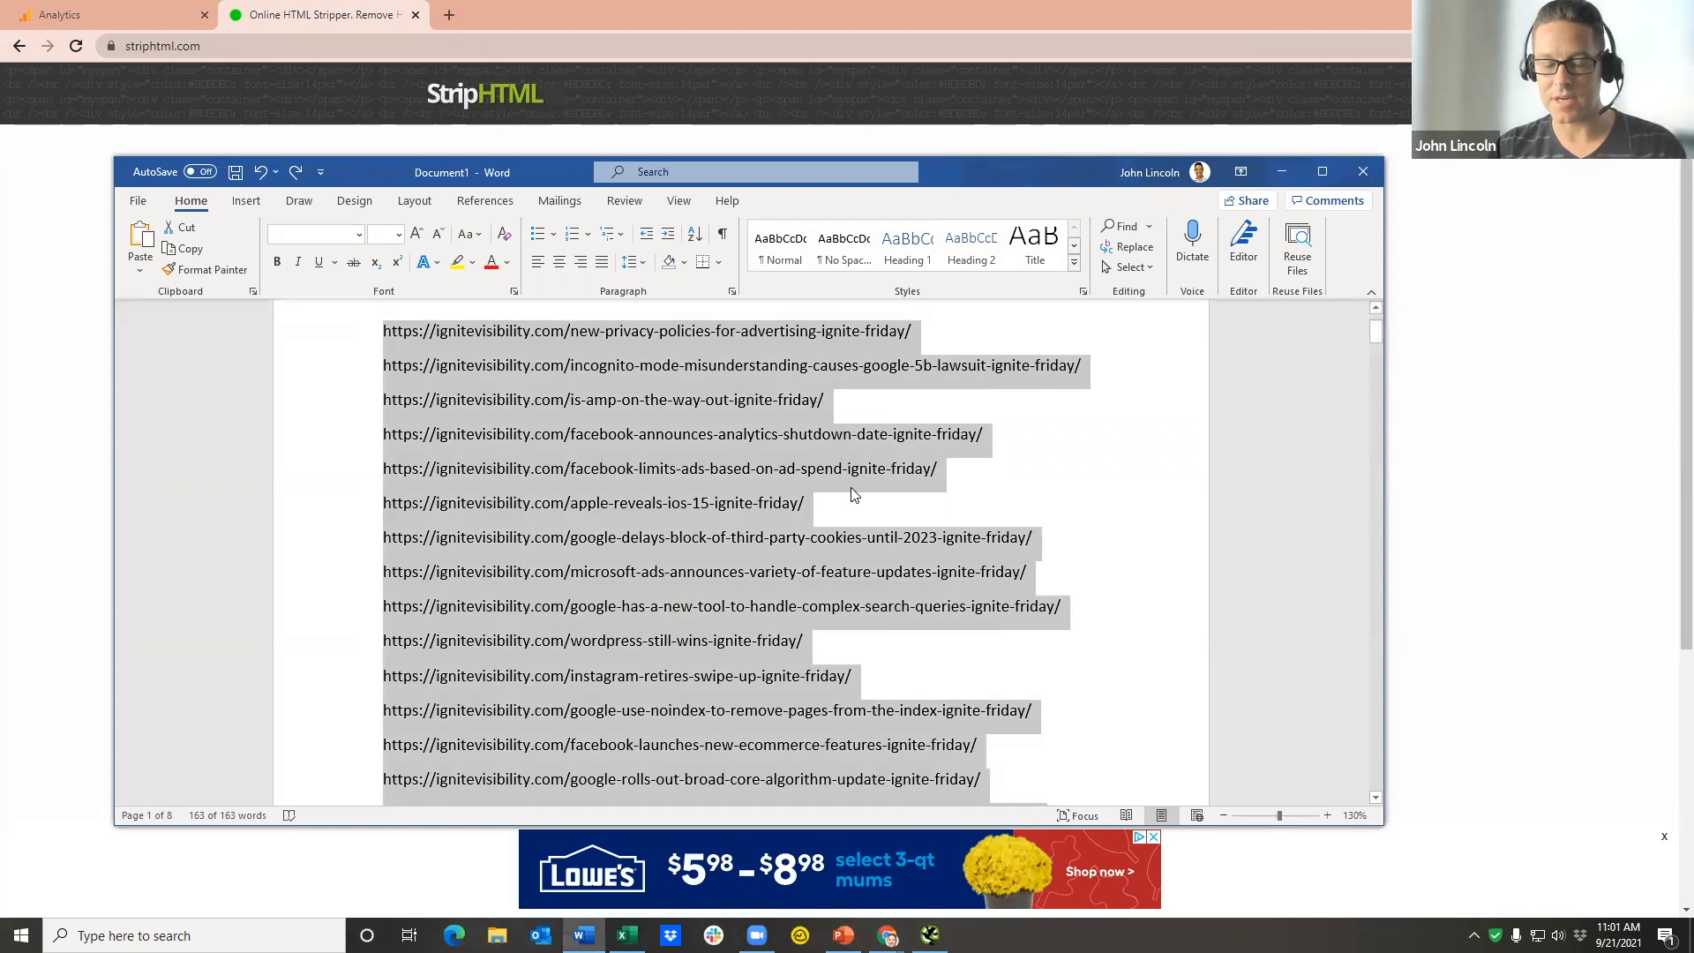
scroll(881, 498, up, 3)
click(1324, 171)
click(1324, 181)
click(150, 19)
- Replace every gap between the ignitevisibility.com domain and the page path with nothing throughout the URL list
scroll(778, 572, up, 8)
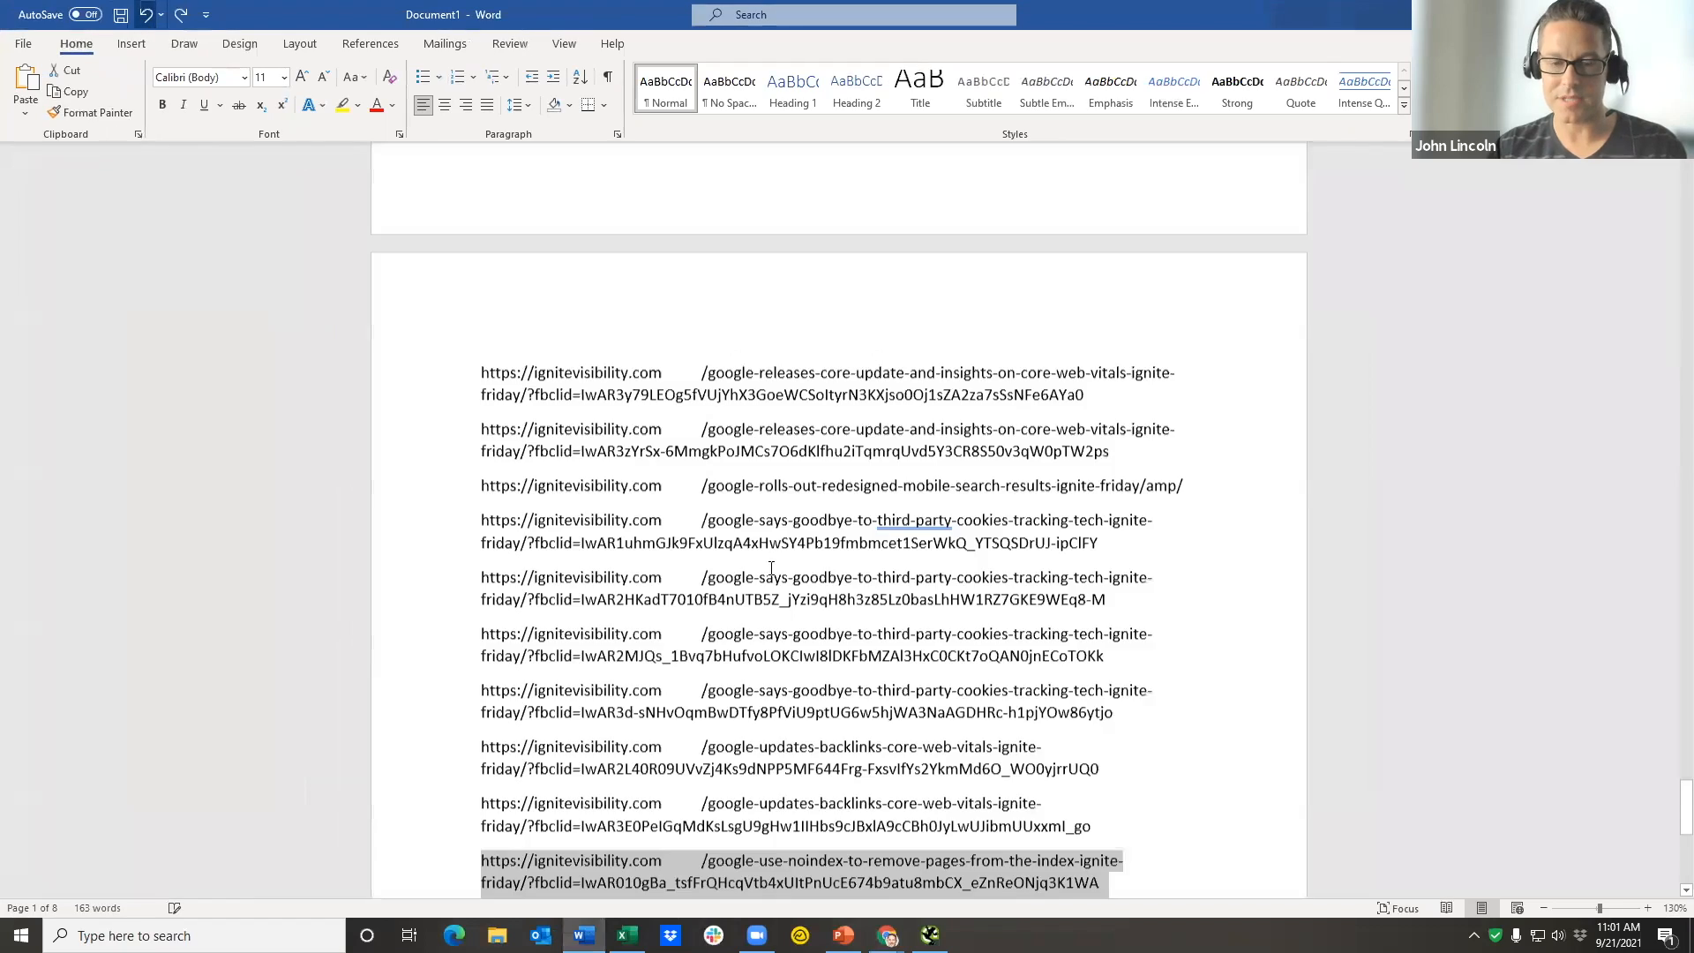
scroll(802, 616, up, 20)
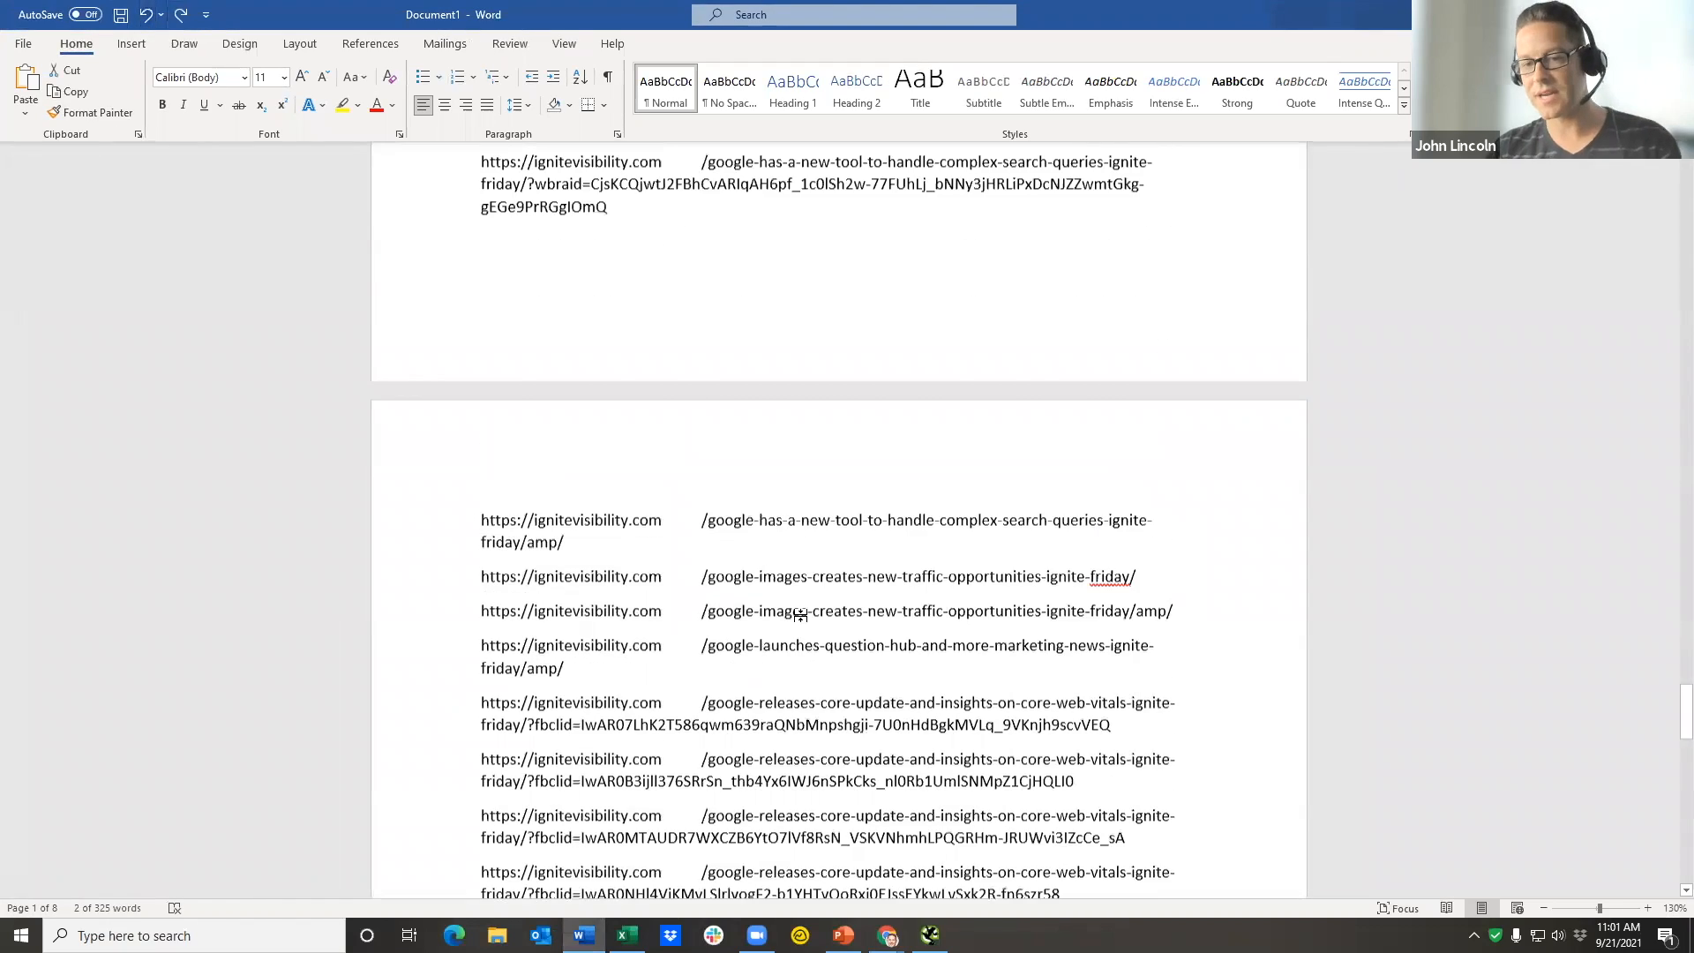
scroll(811, 609, up, 20)
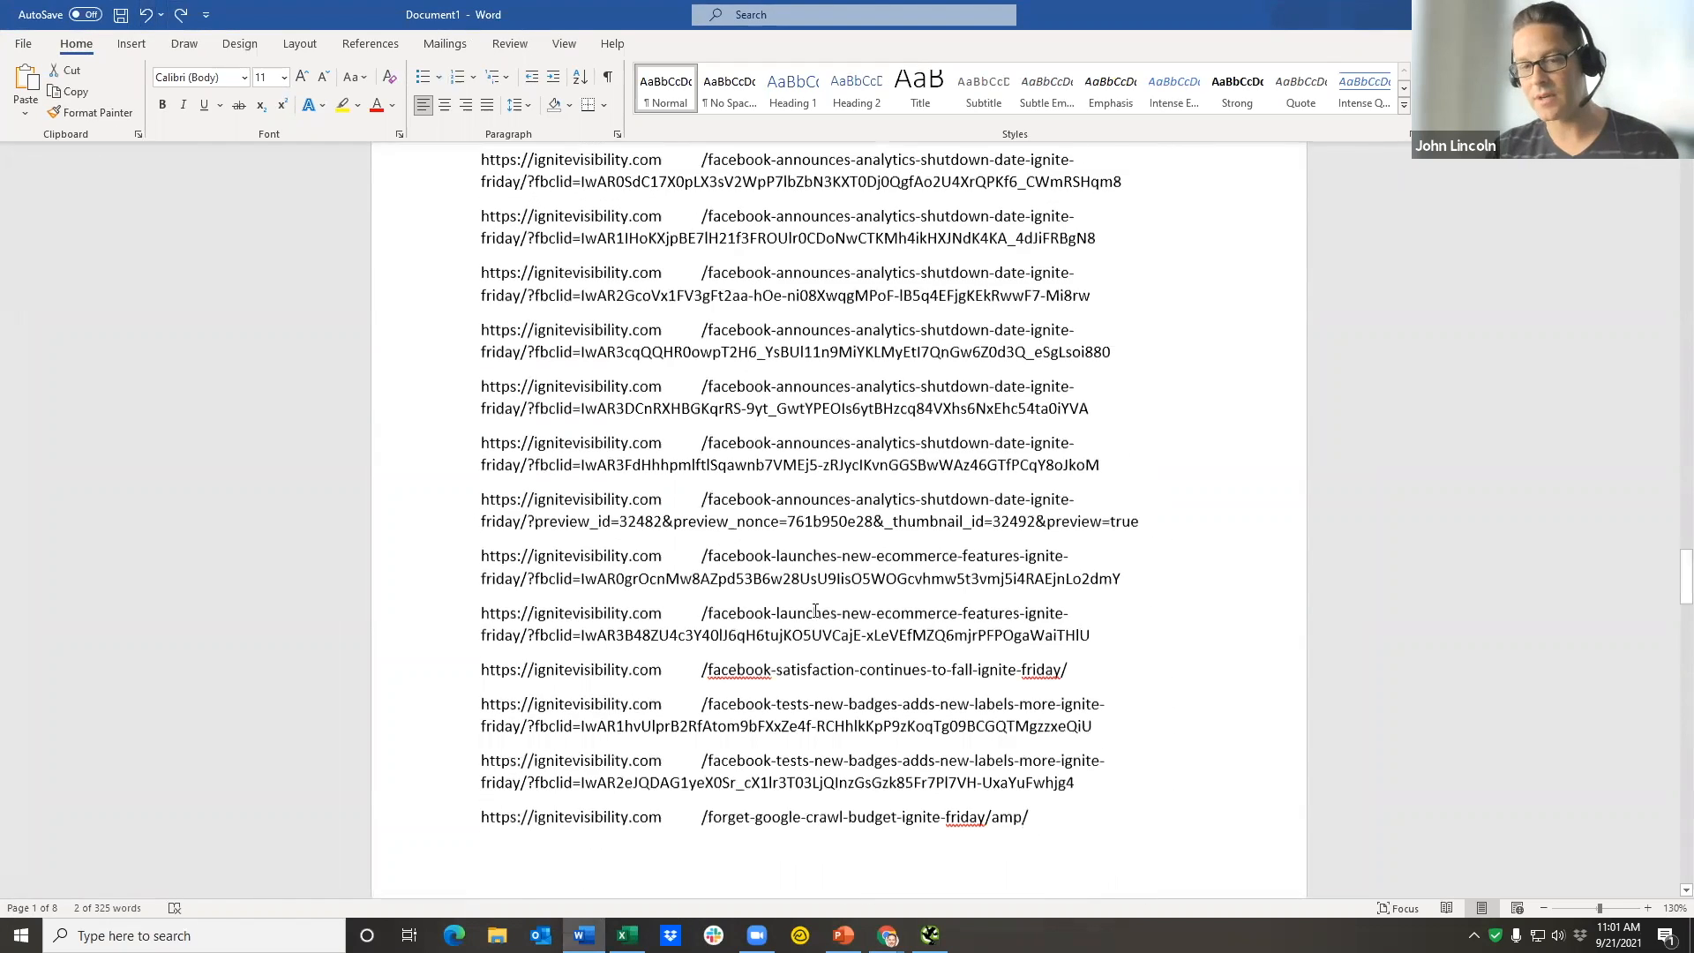
scroll(817, 586, up, 20)
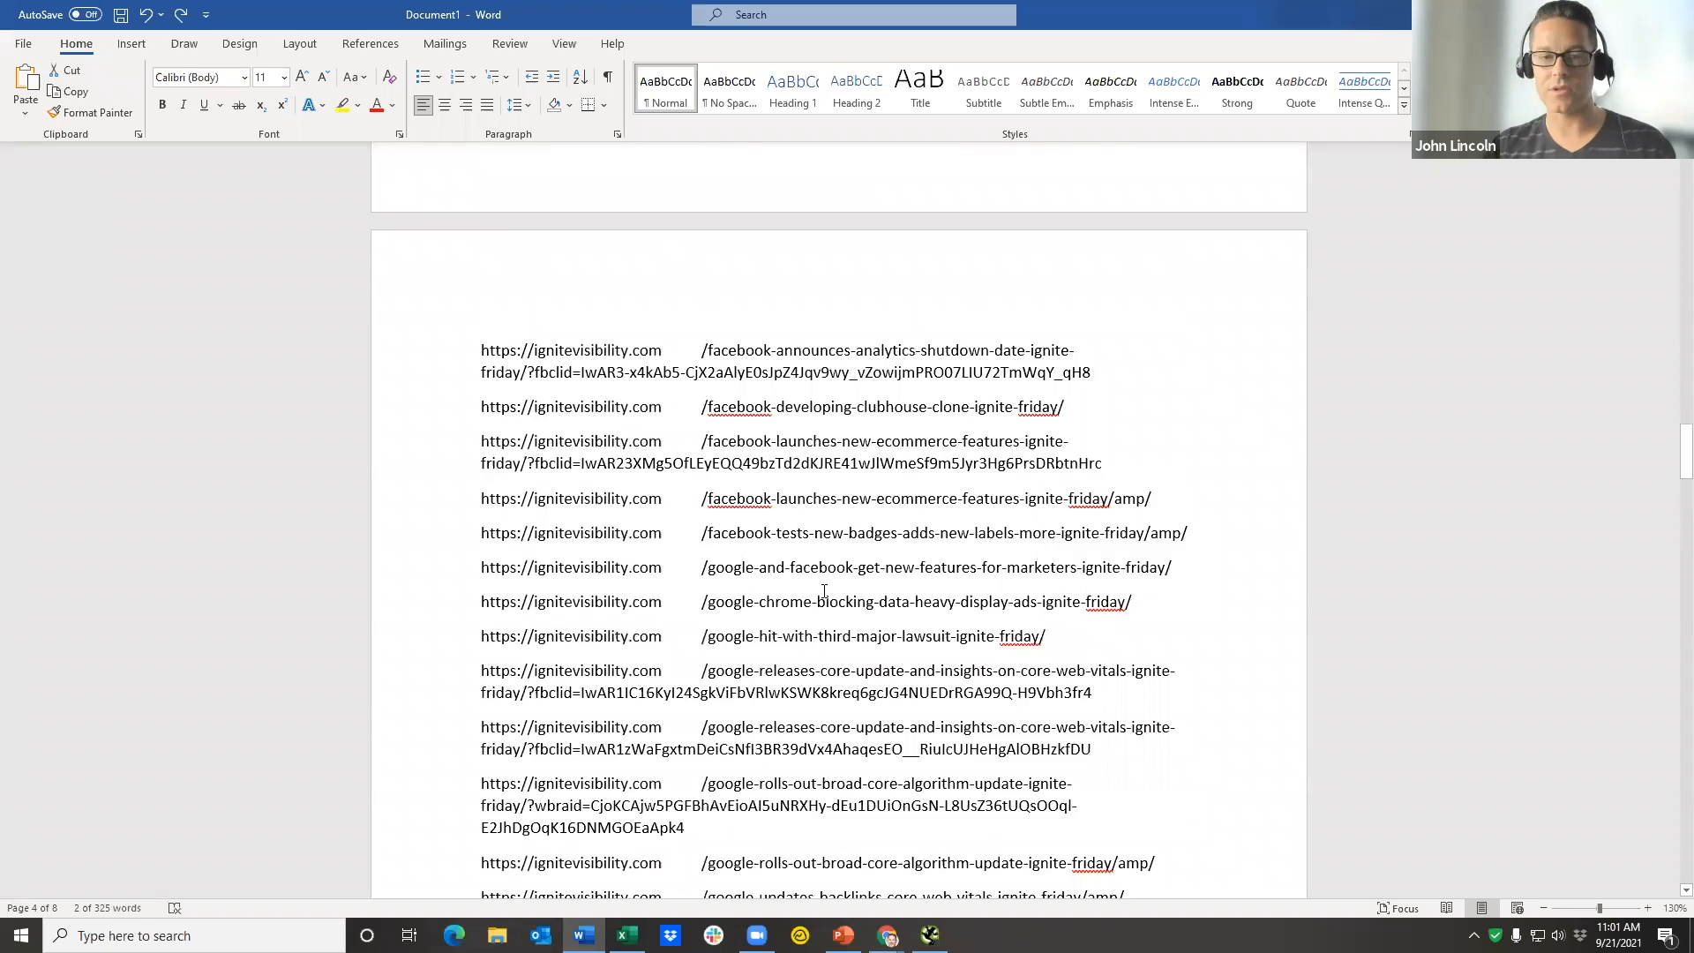
scroll(842, 569, up, 15)
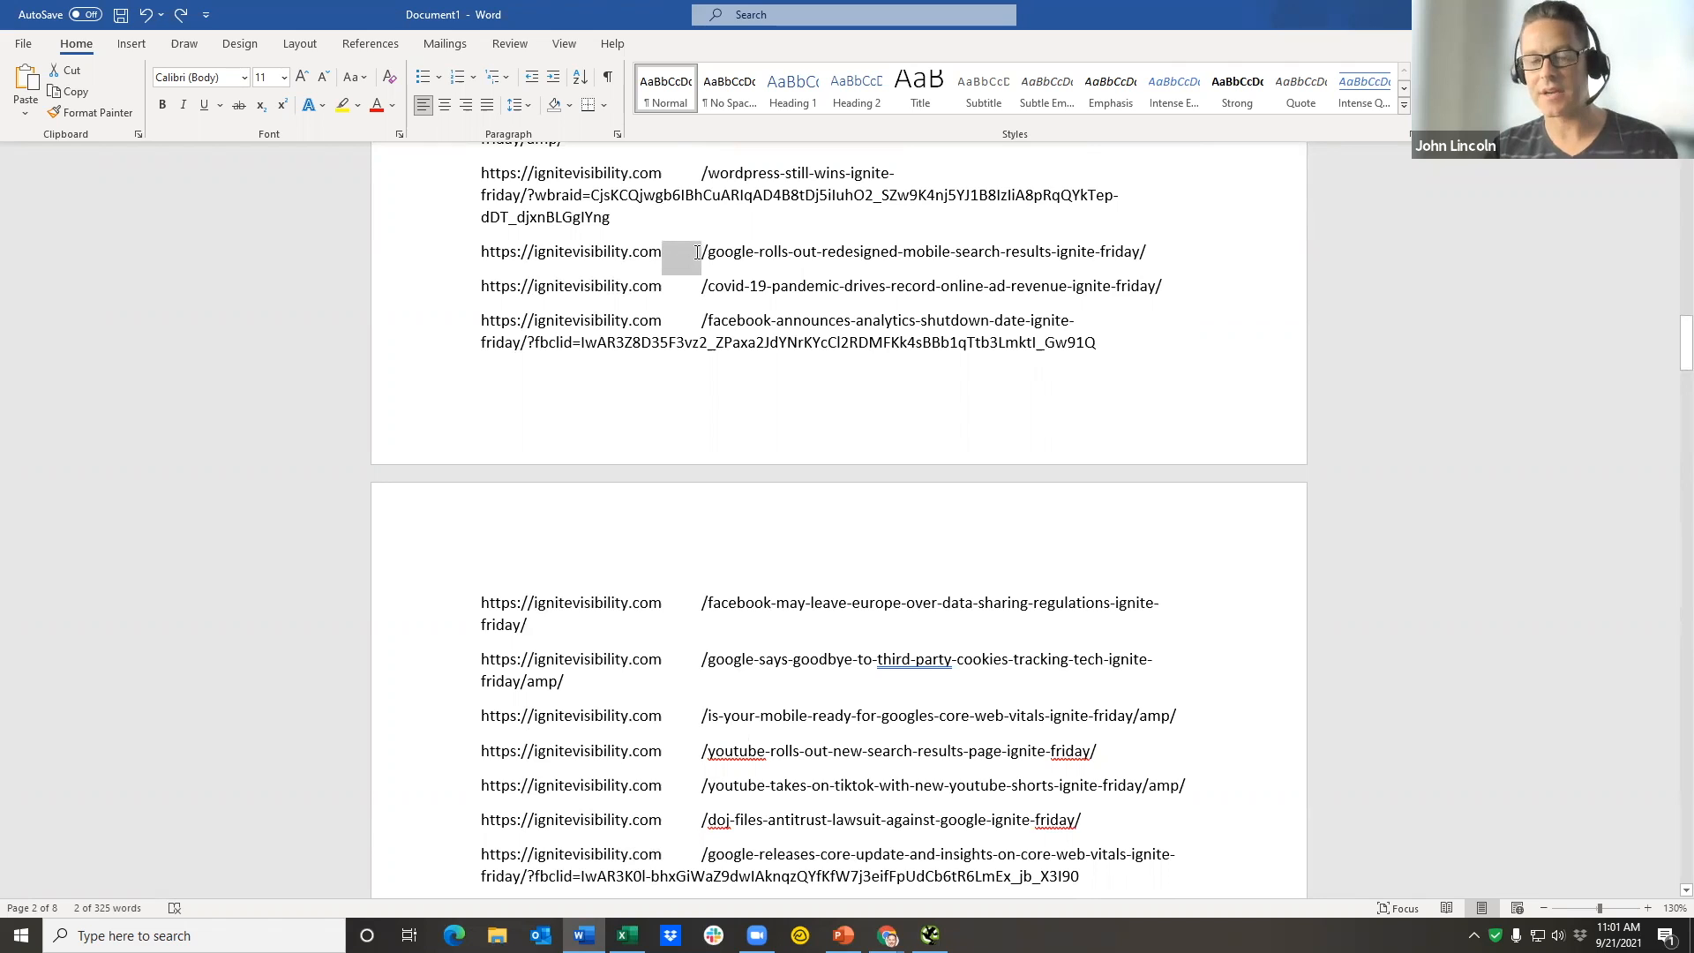
click(697, 253)
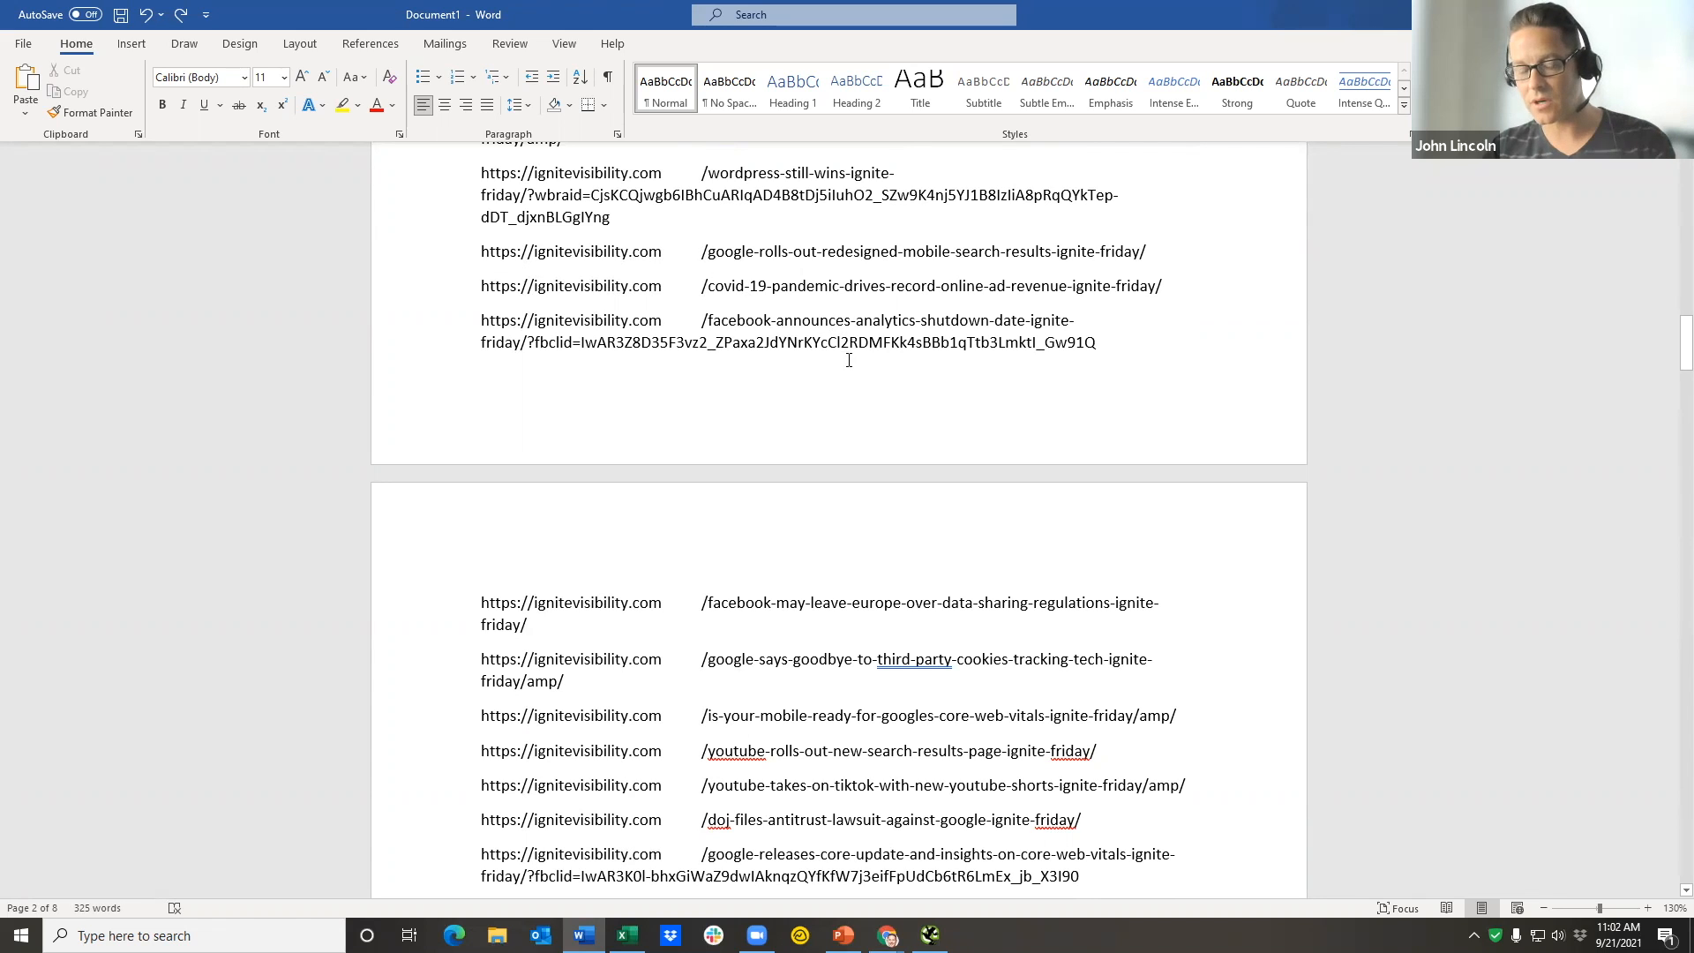
drag(681, 250, 697, 250)
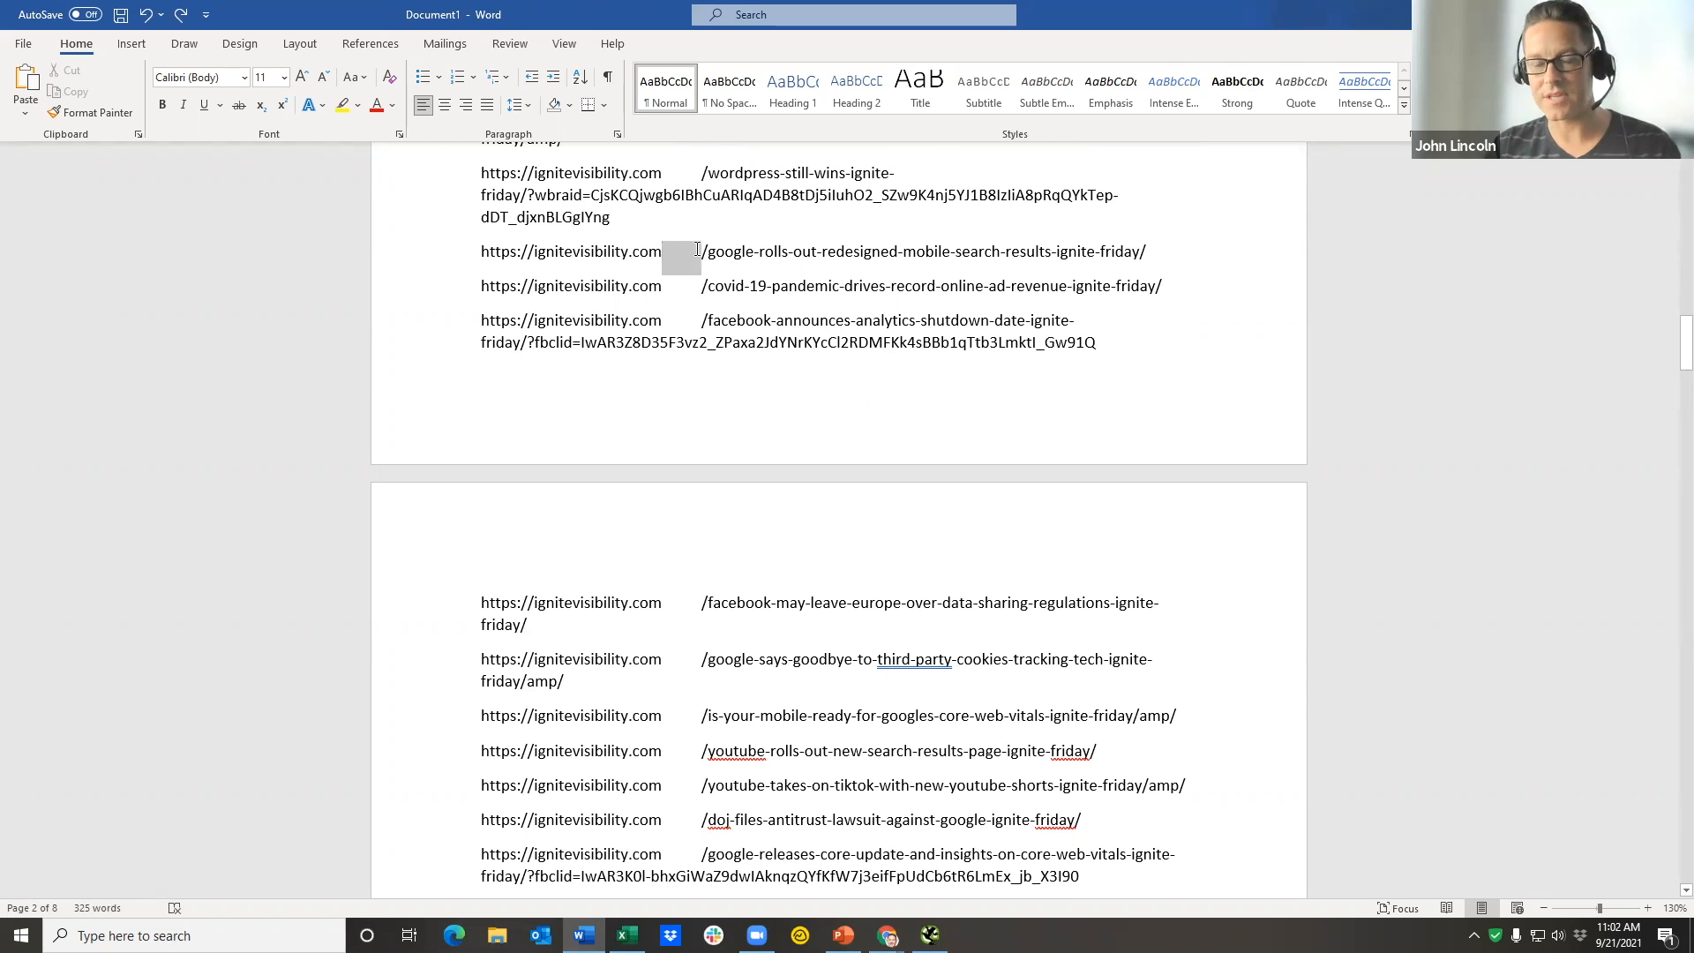
click(697, 252)
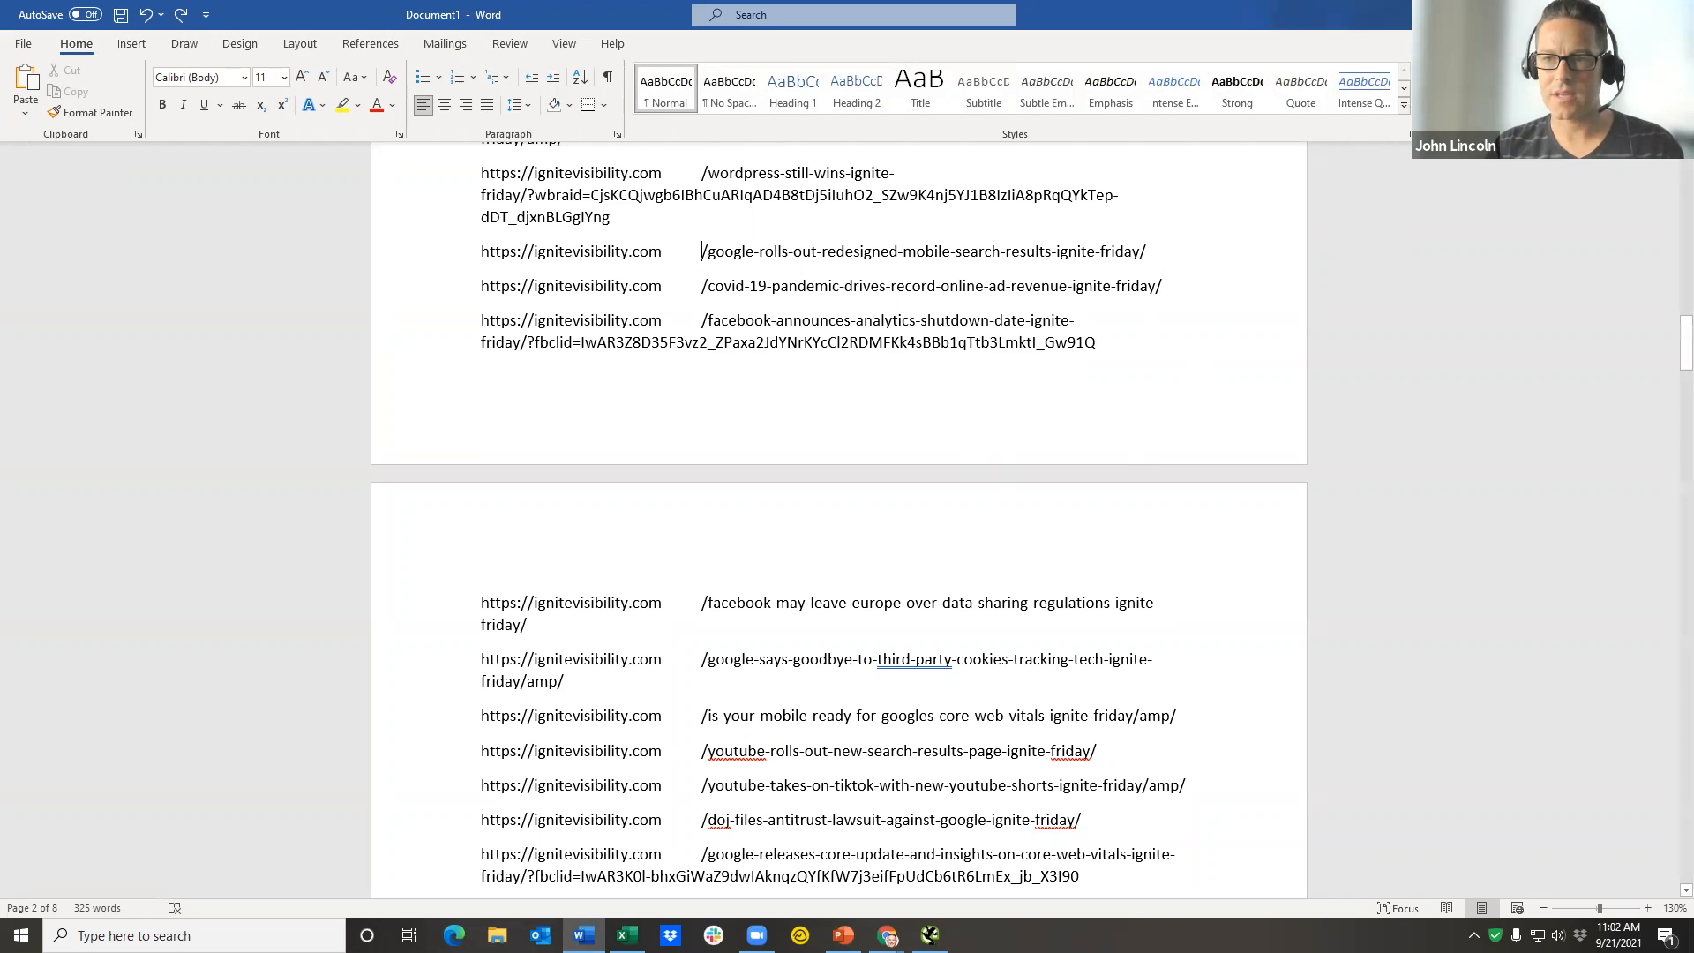
key(ctrl+h)
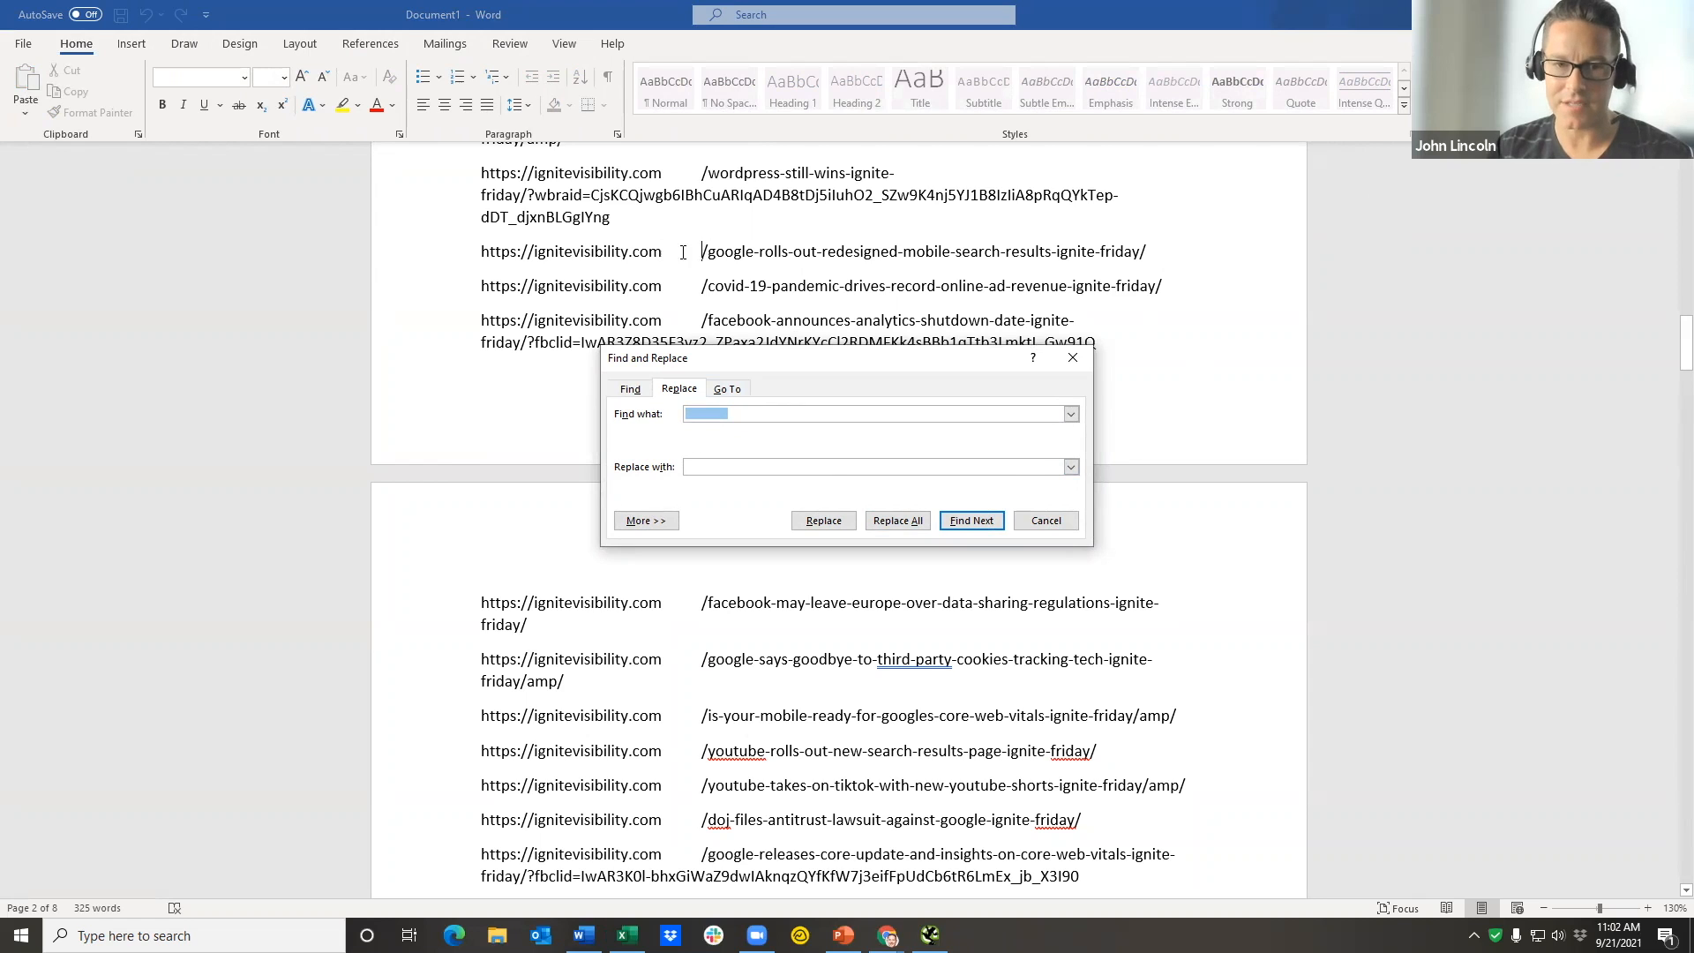
click(697, 468)
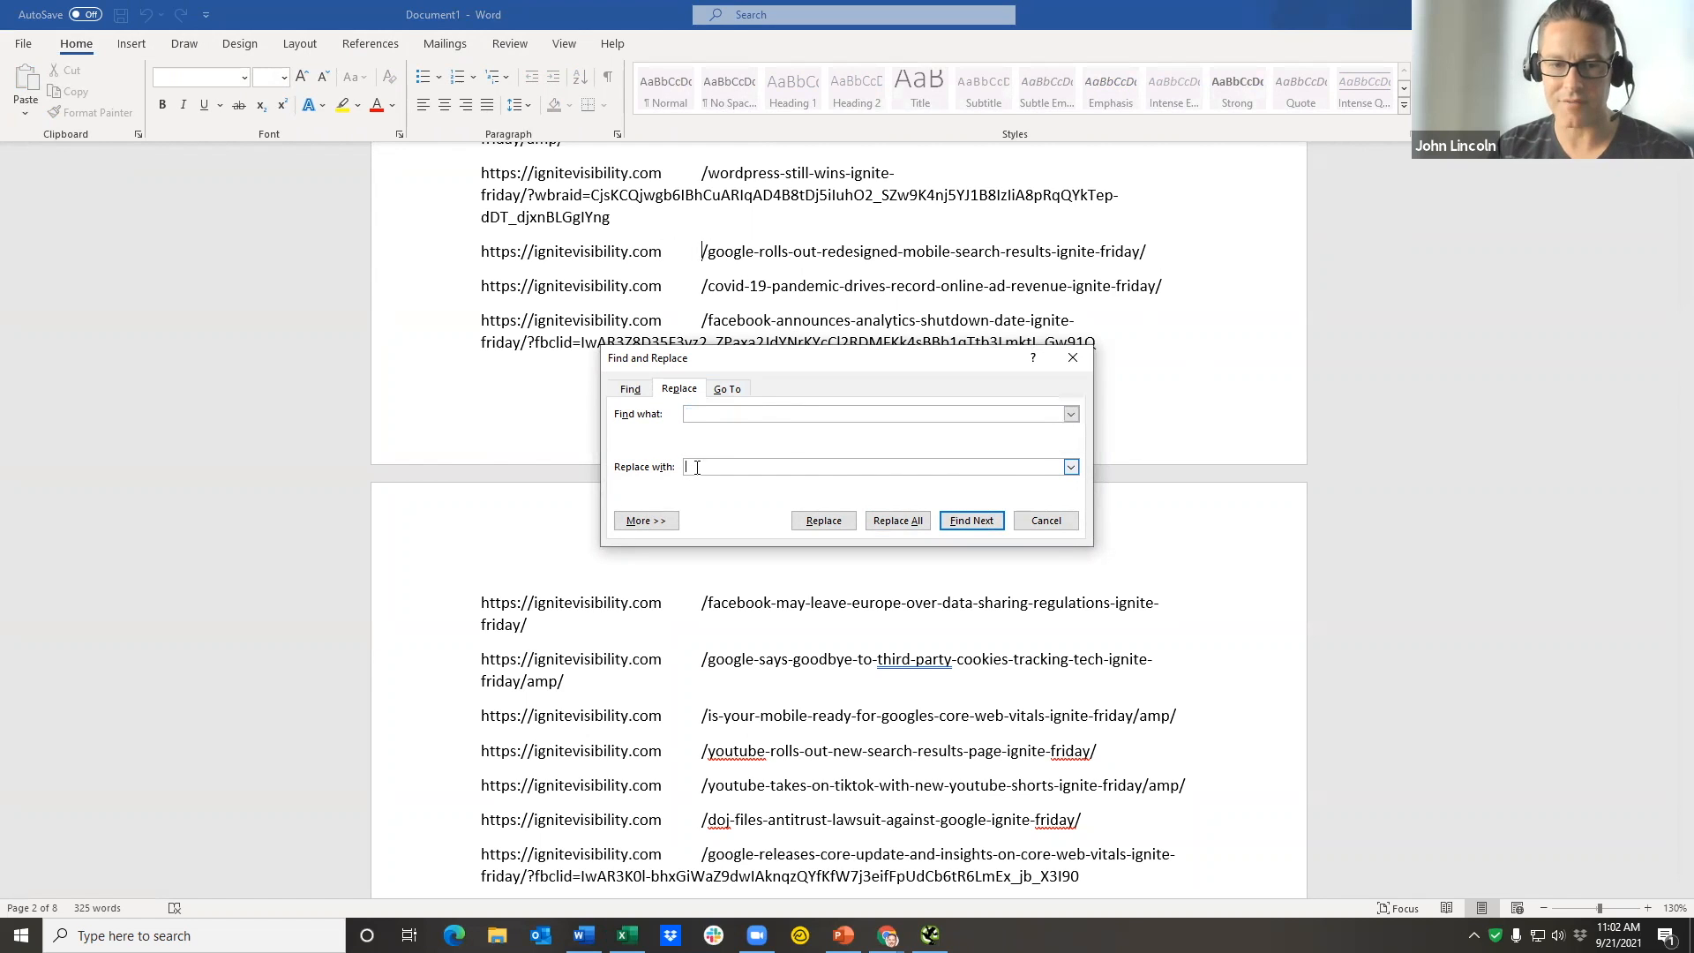
click(899, 522)
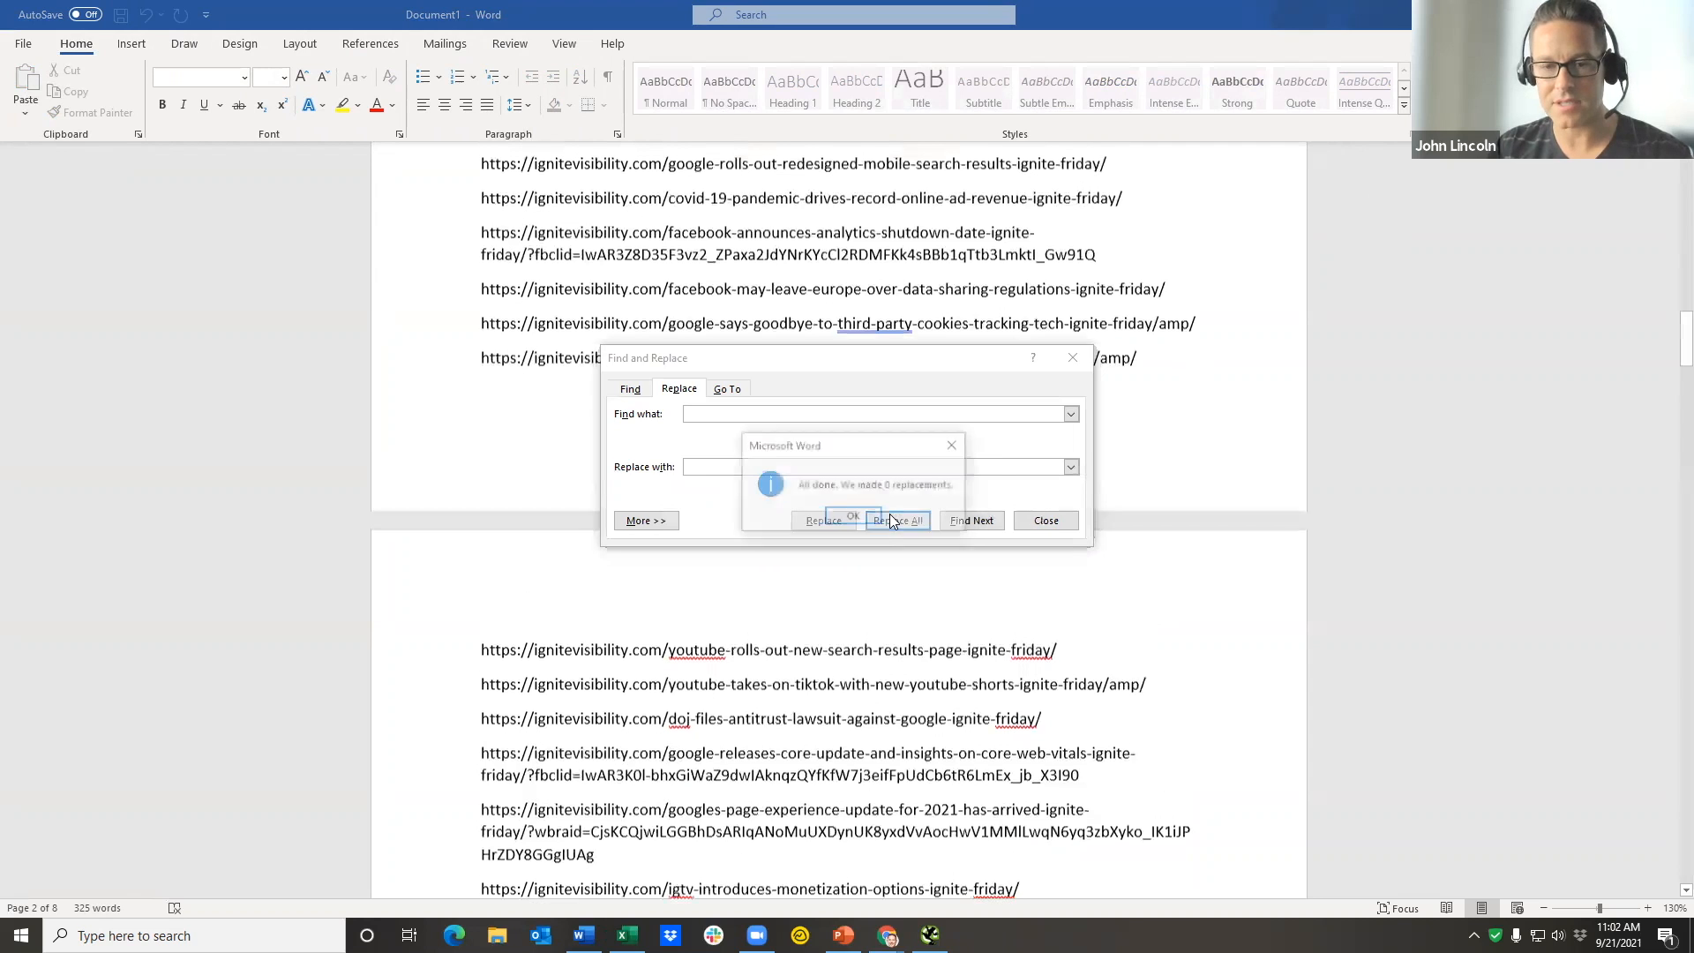
- Close Find and Replace in the URL list document and switch to the Screaming Frog SEO Spider window
click(874, 516)
click(1073, 357)
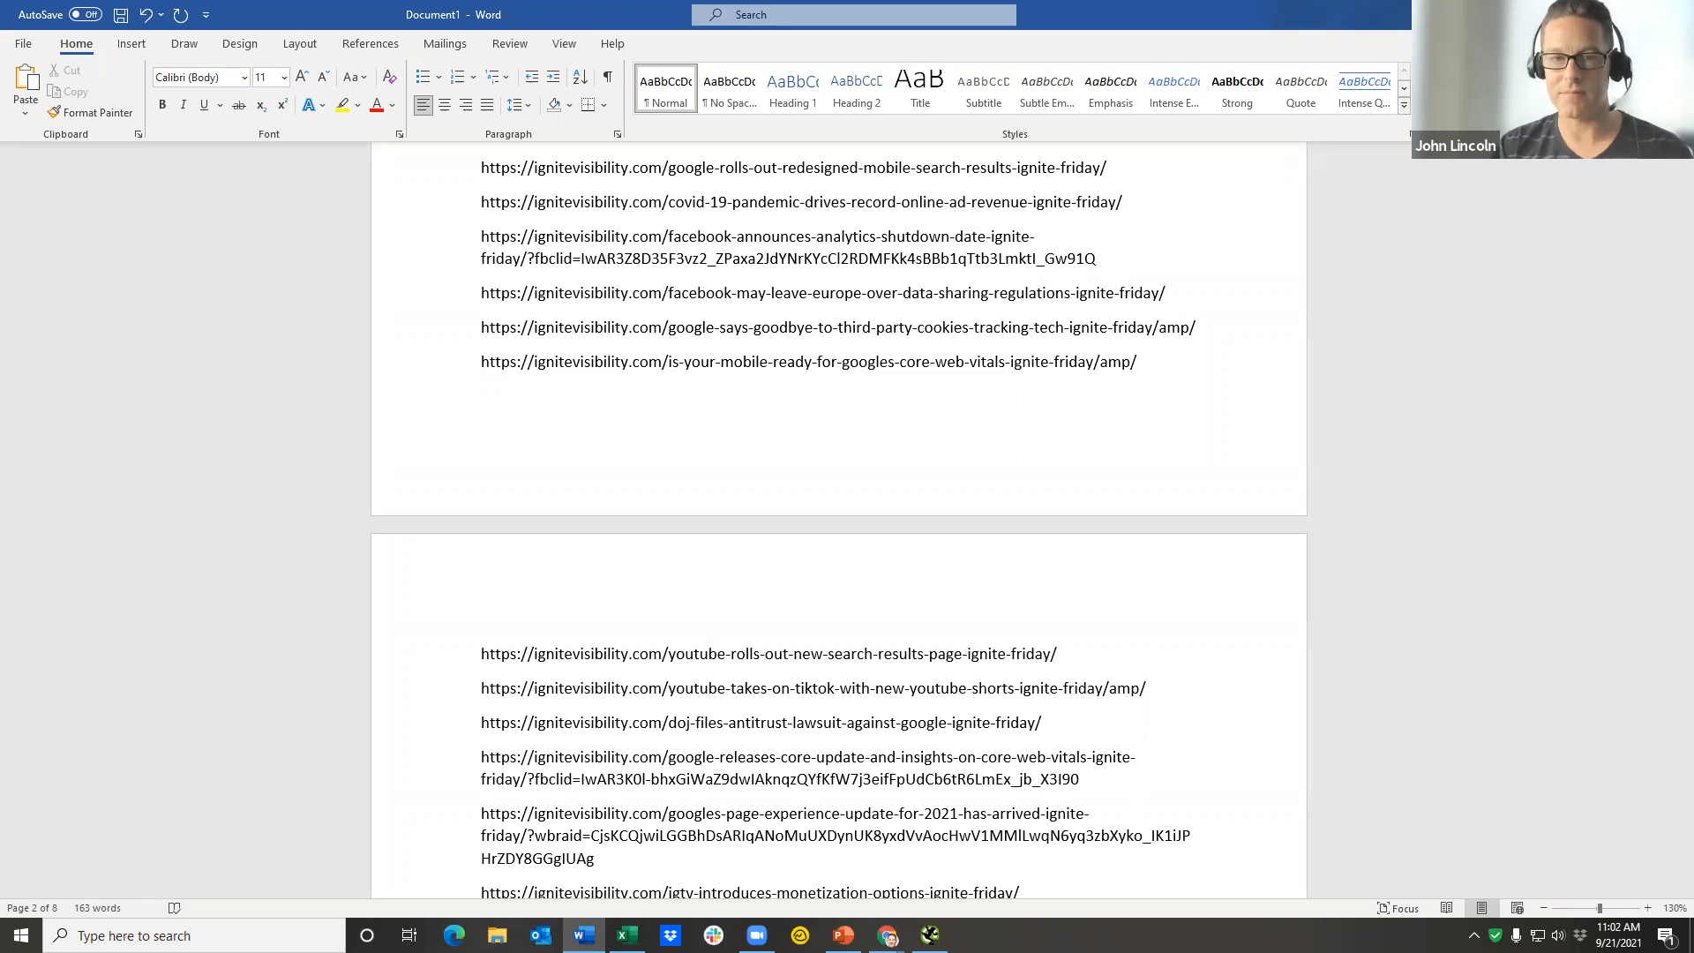
key(alt+Tab)
mouse_move(930, 934)
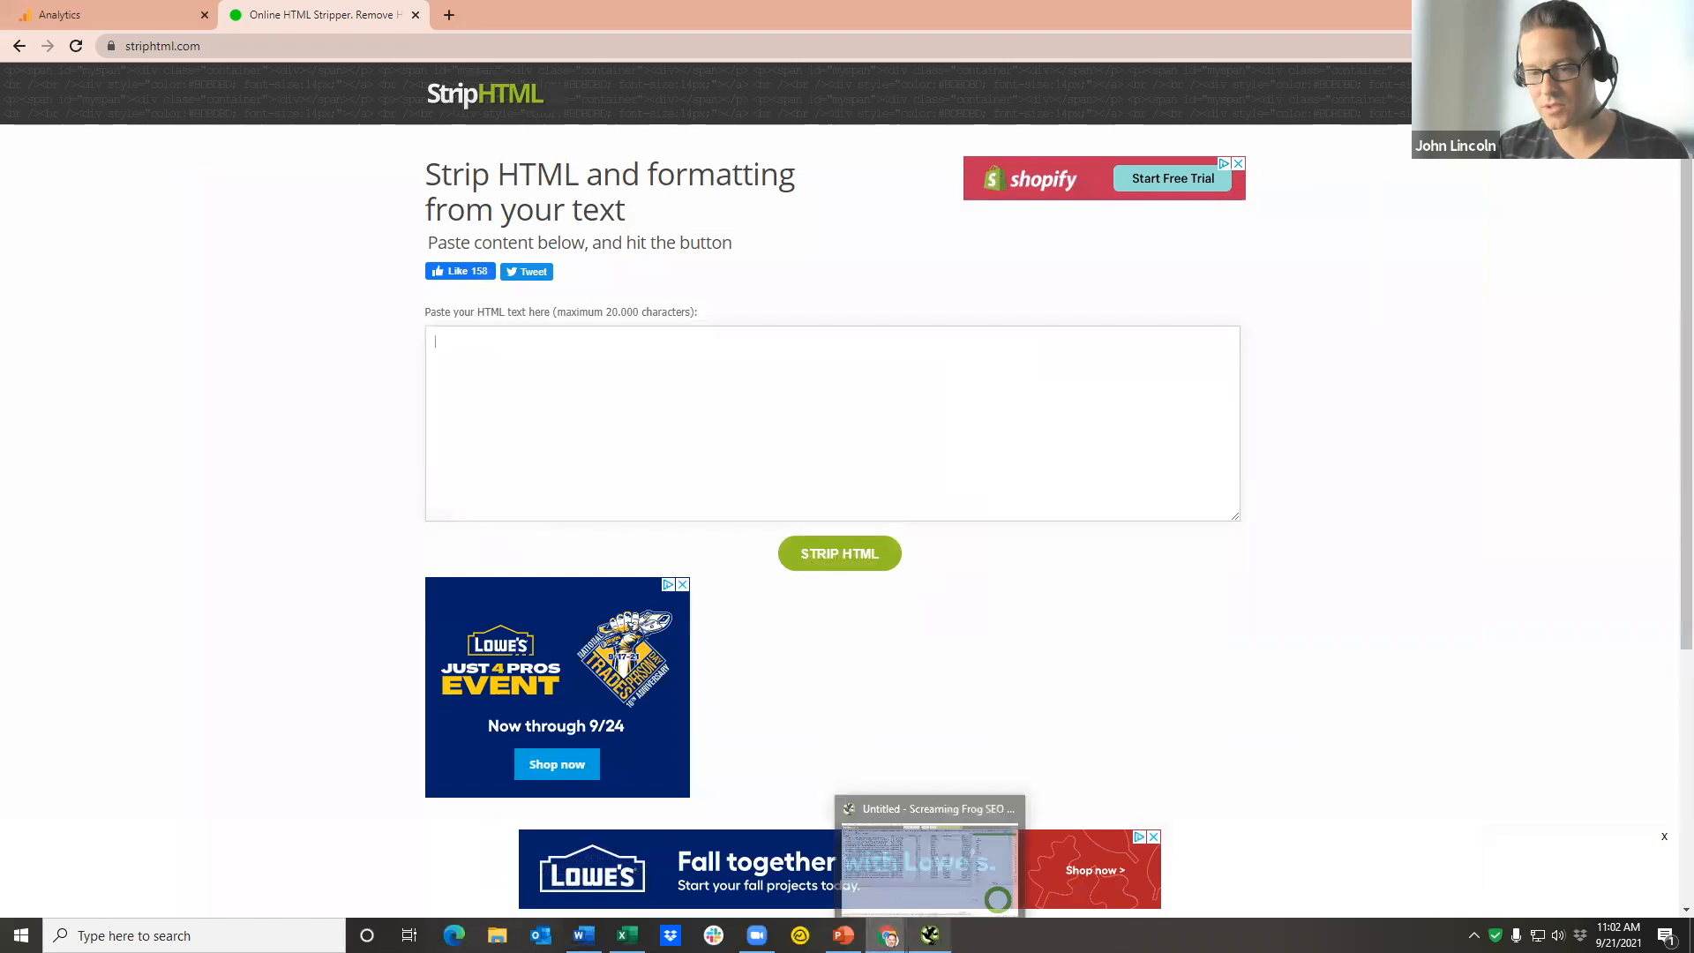
click(927, 882)
- Check the Upload options for bringing in a URL list, including Paste, and leave them without choosing one
click(669, 61)
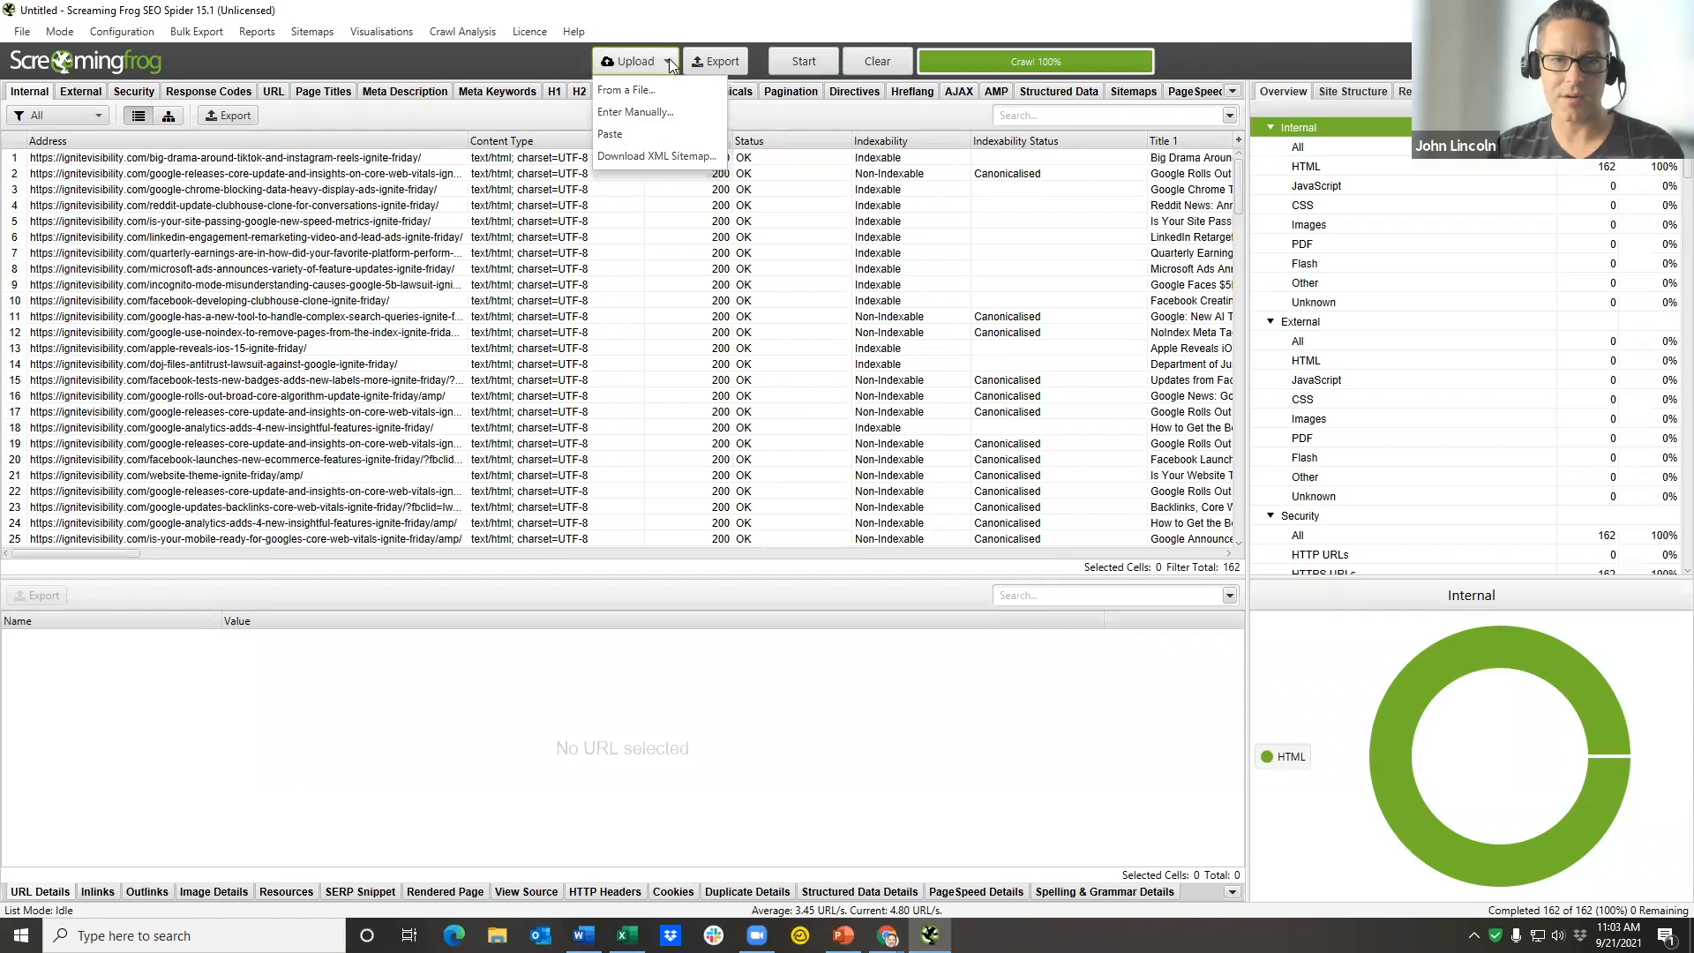
click(669, 63)
click(669, 63)
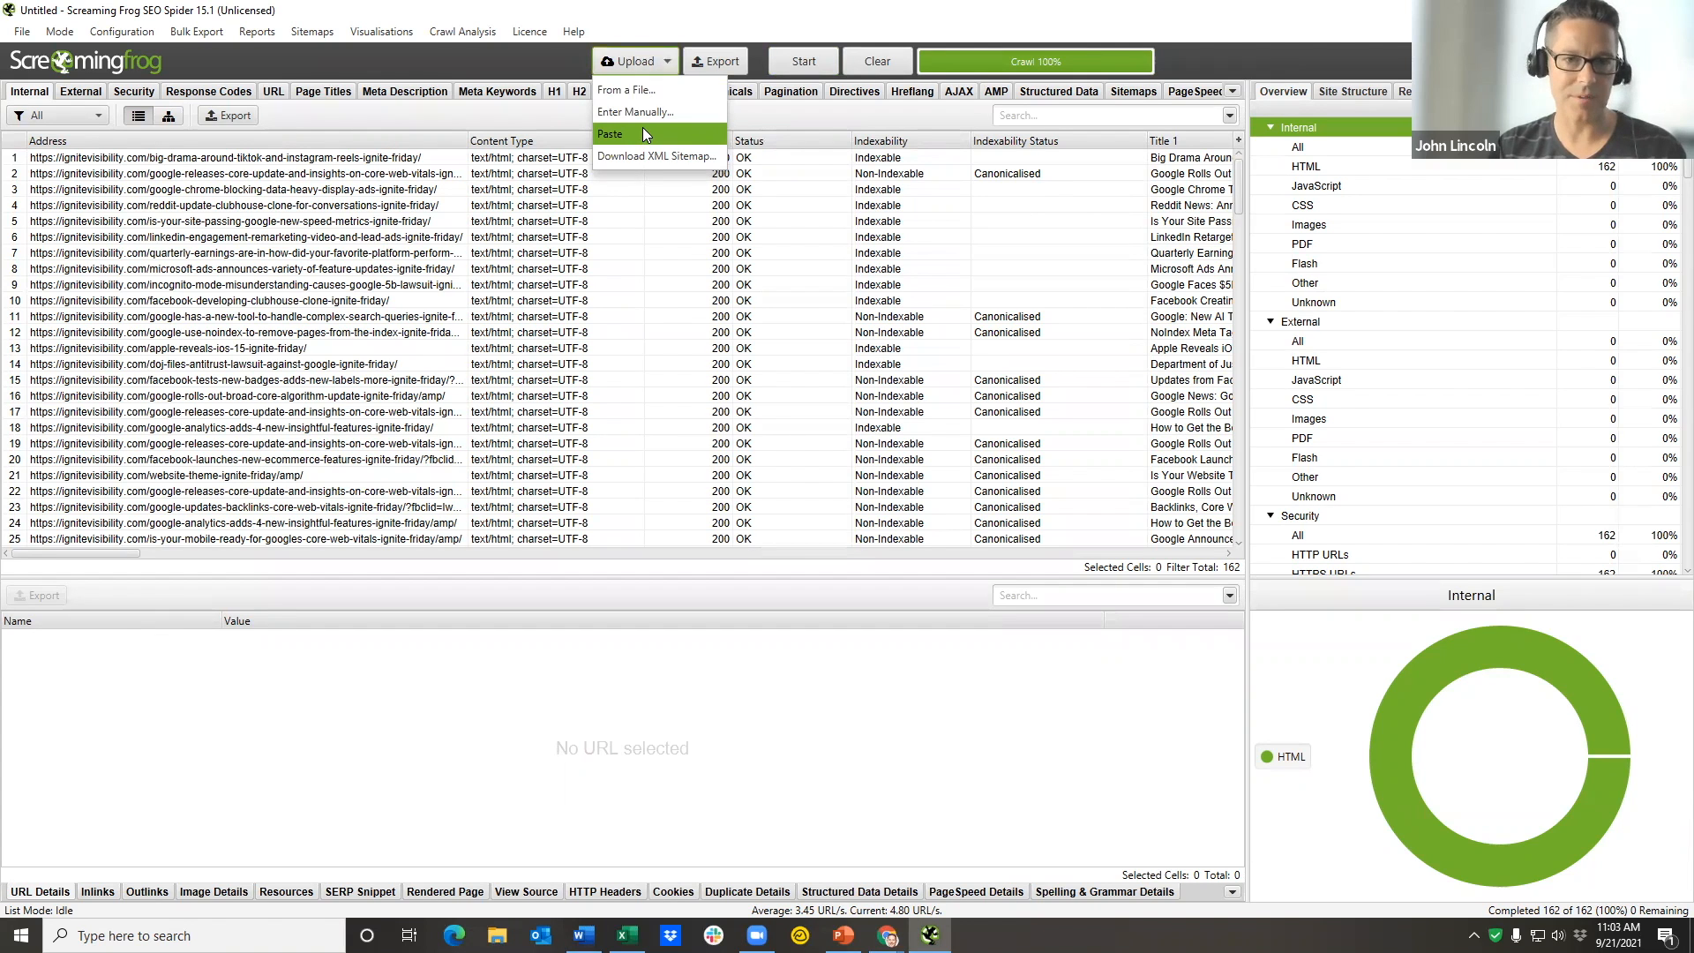
click(799, 308)
click(796, 311)
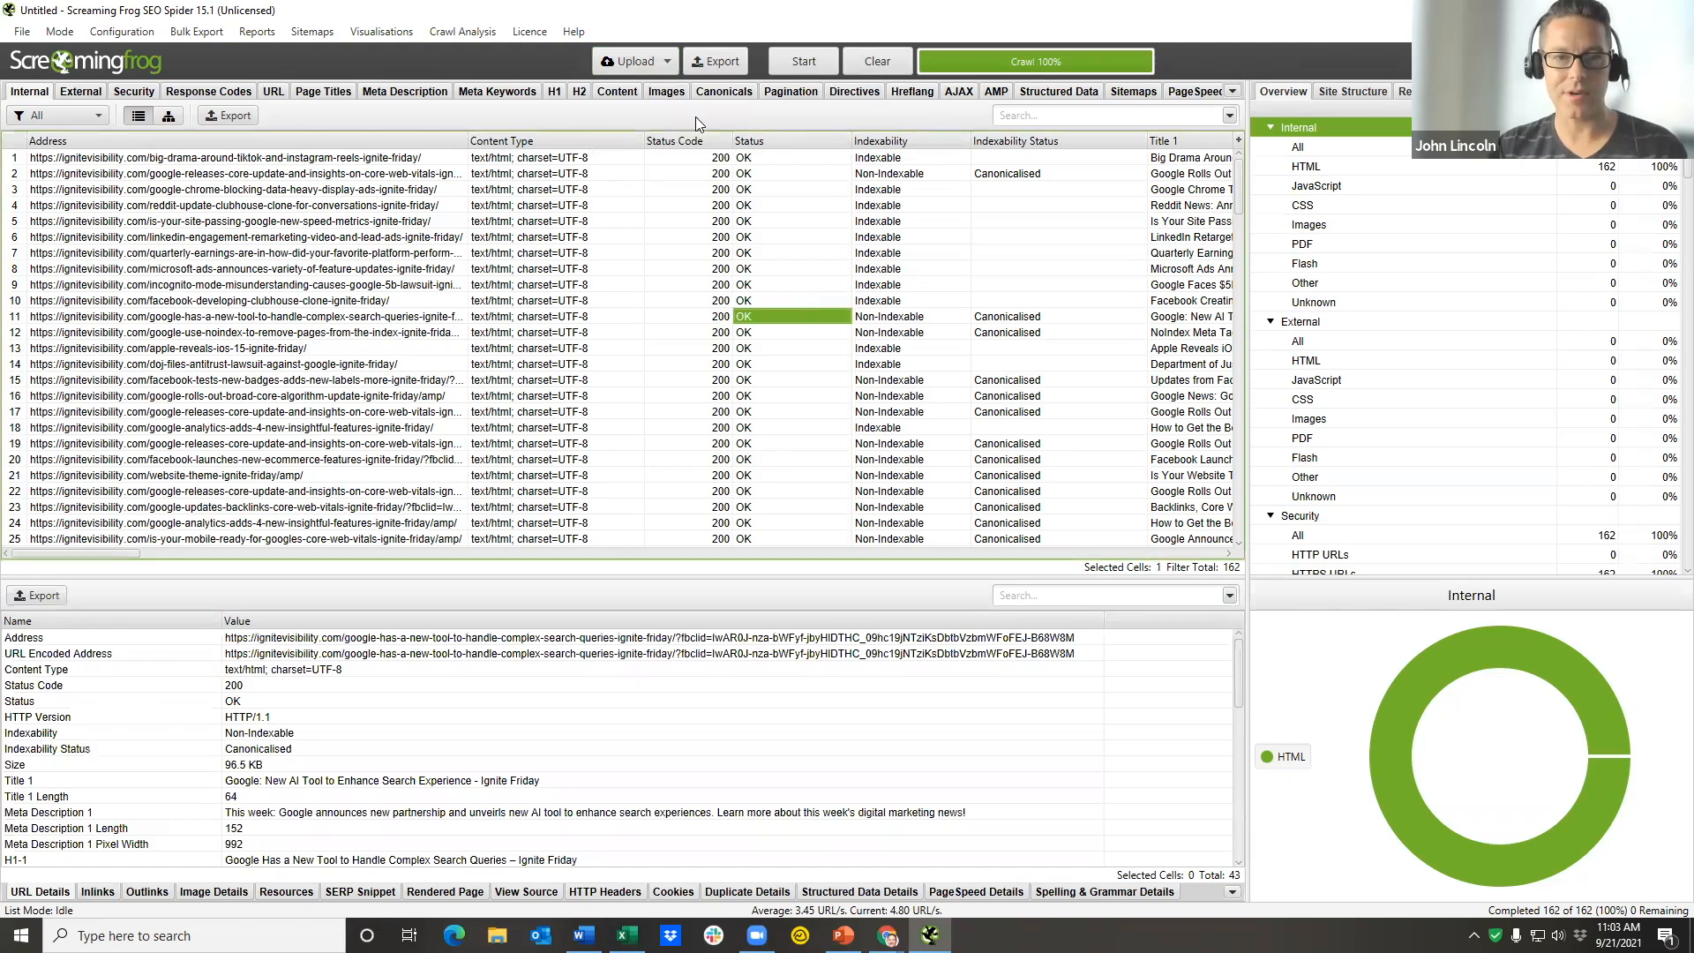
- Look through the crawled friday URLs, examining their status codes, indexability and indexability status
scroll(590, 203, down, 18)
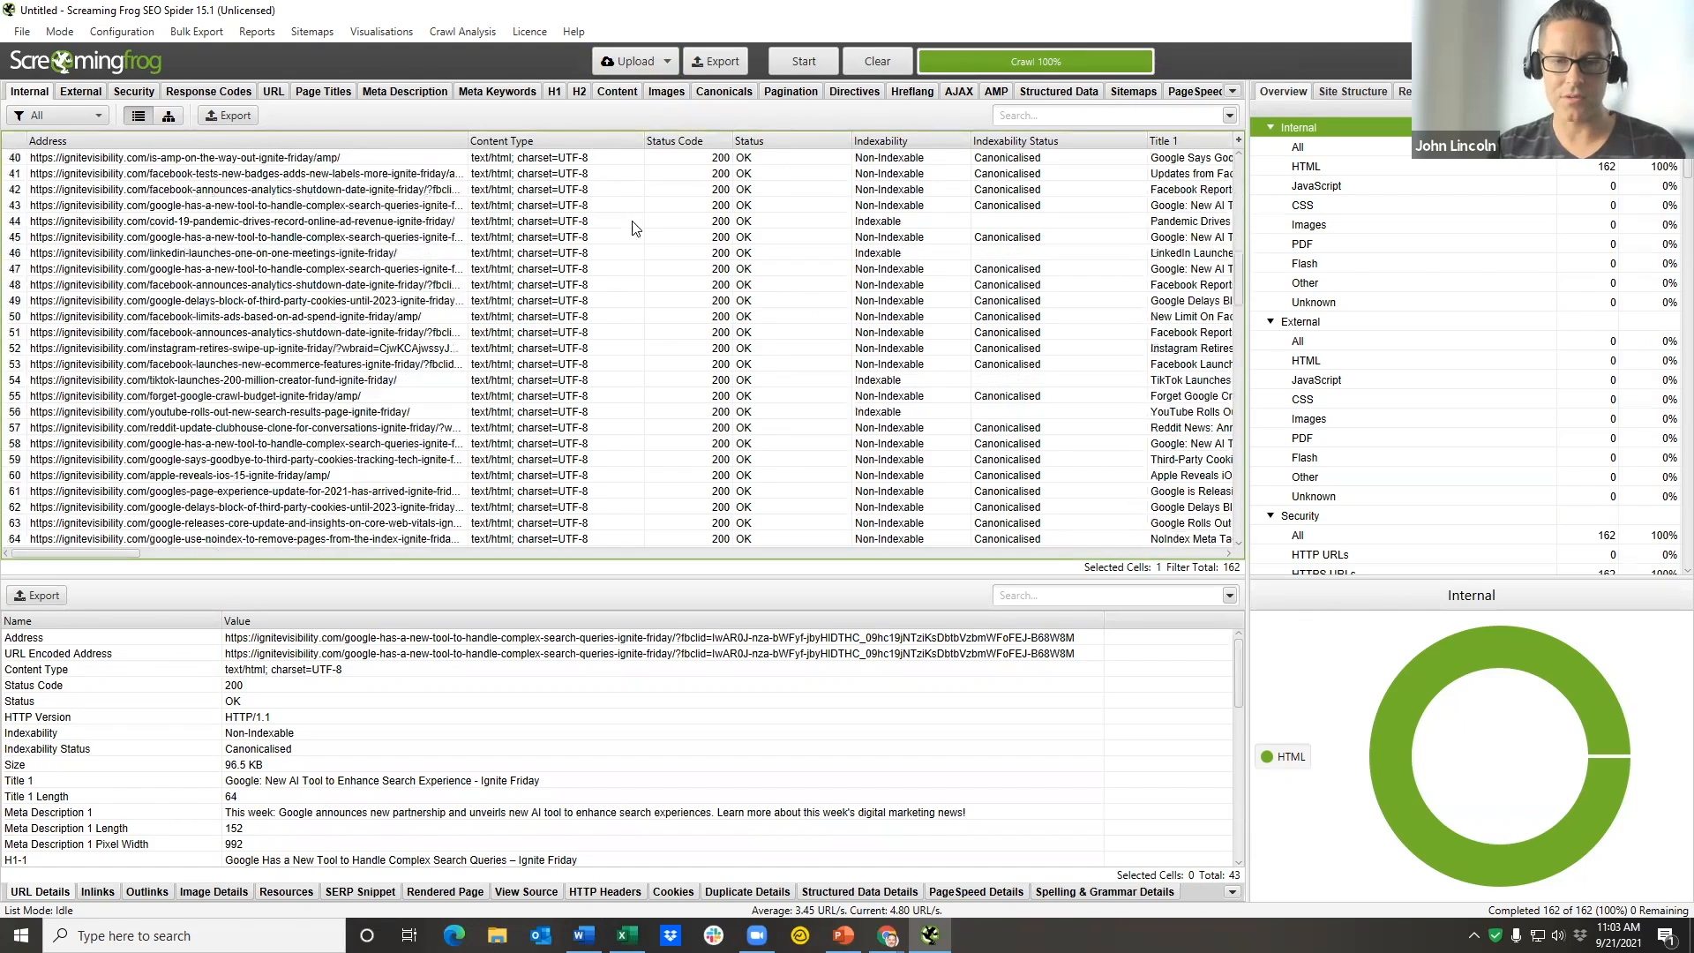
scroll(1243, 319, down, 20)
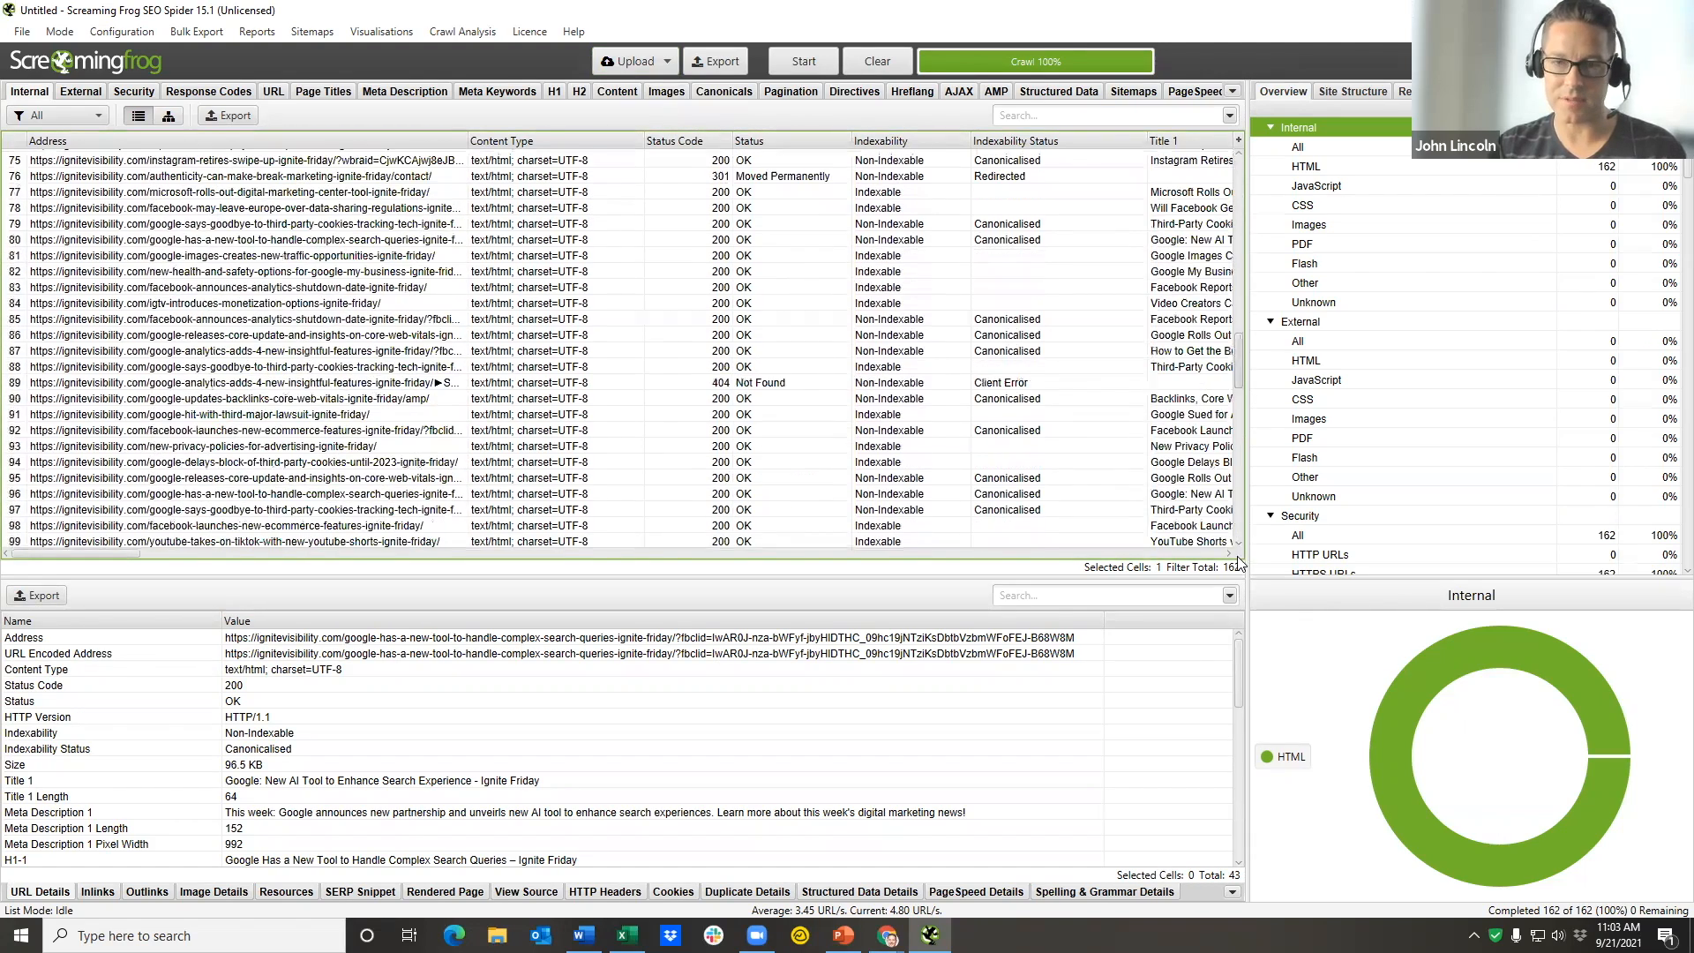
scroll(1233, 300, up, 20)
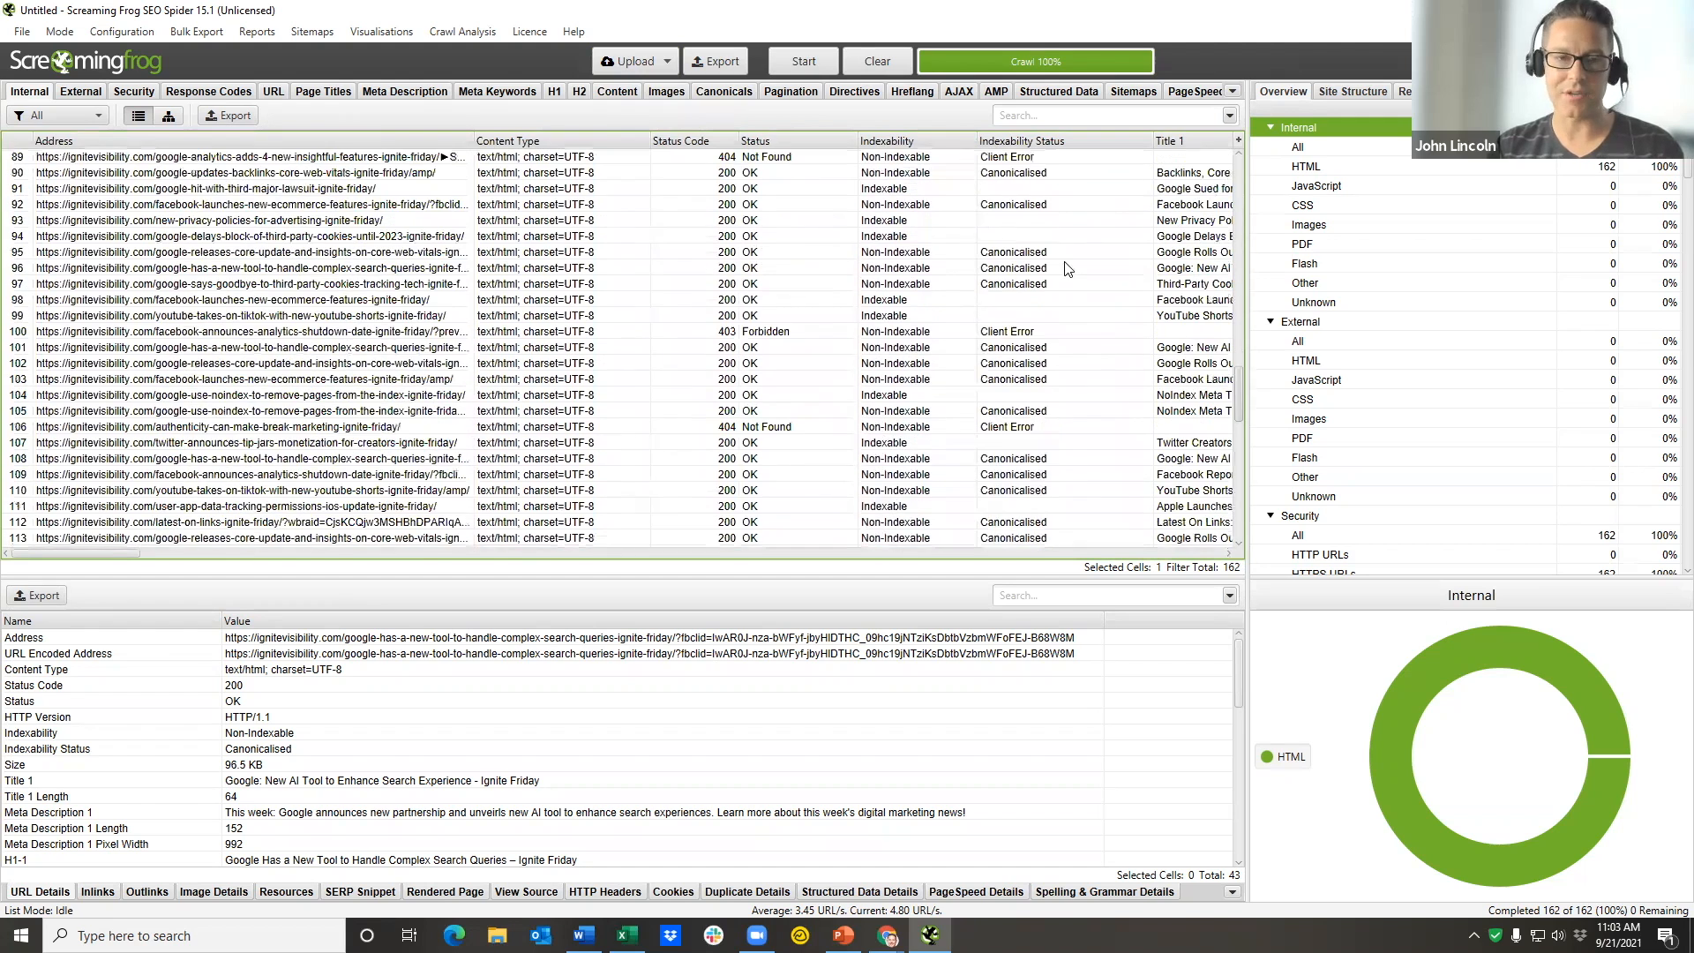
scroll(706, 198, up, 20)
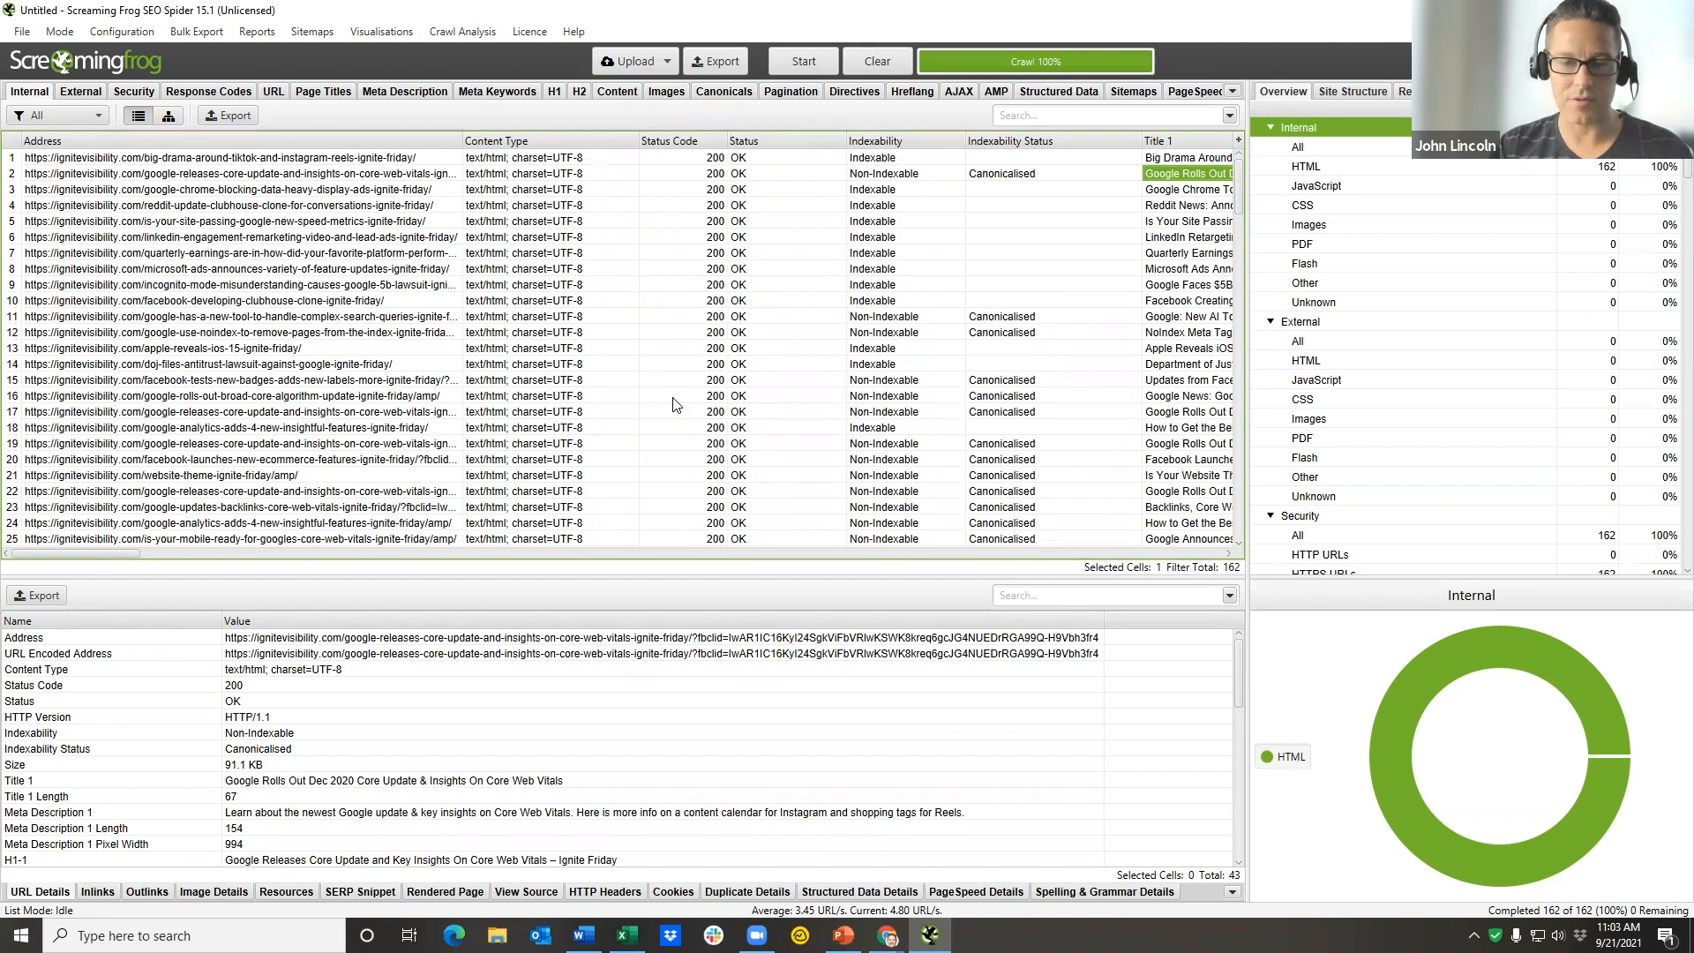
scroll(677, 404, down, 3)
scroll(905, 424, down, 11)
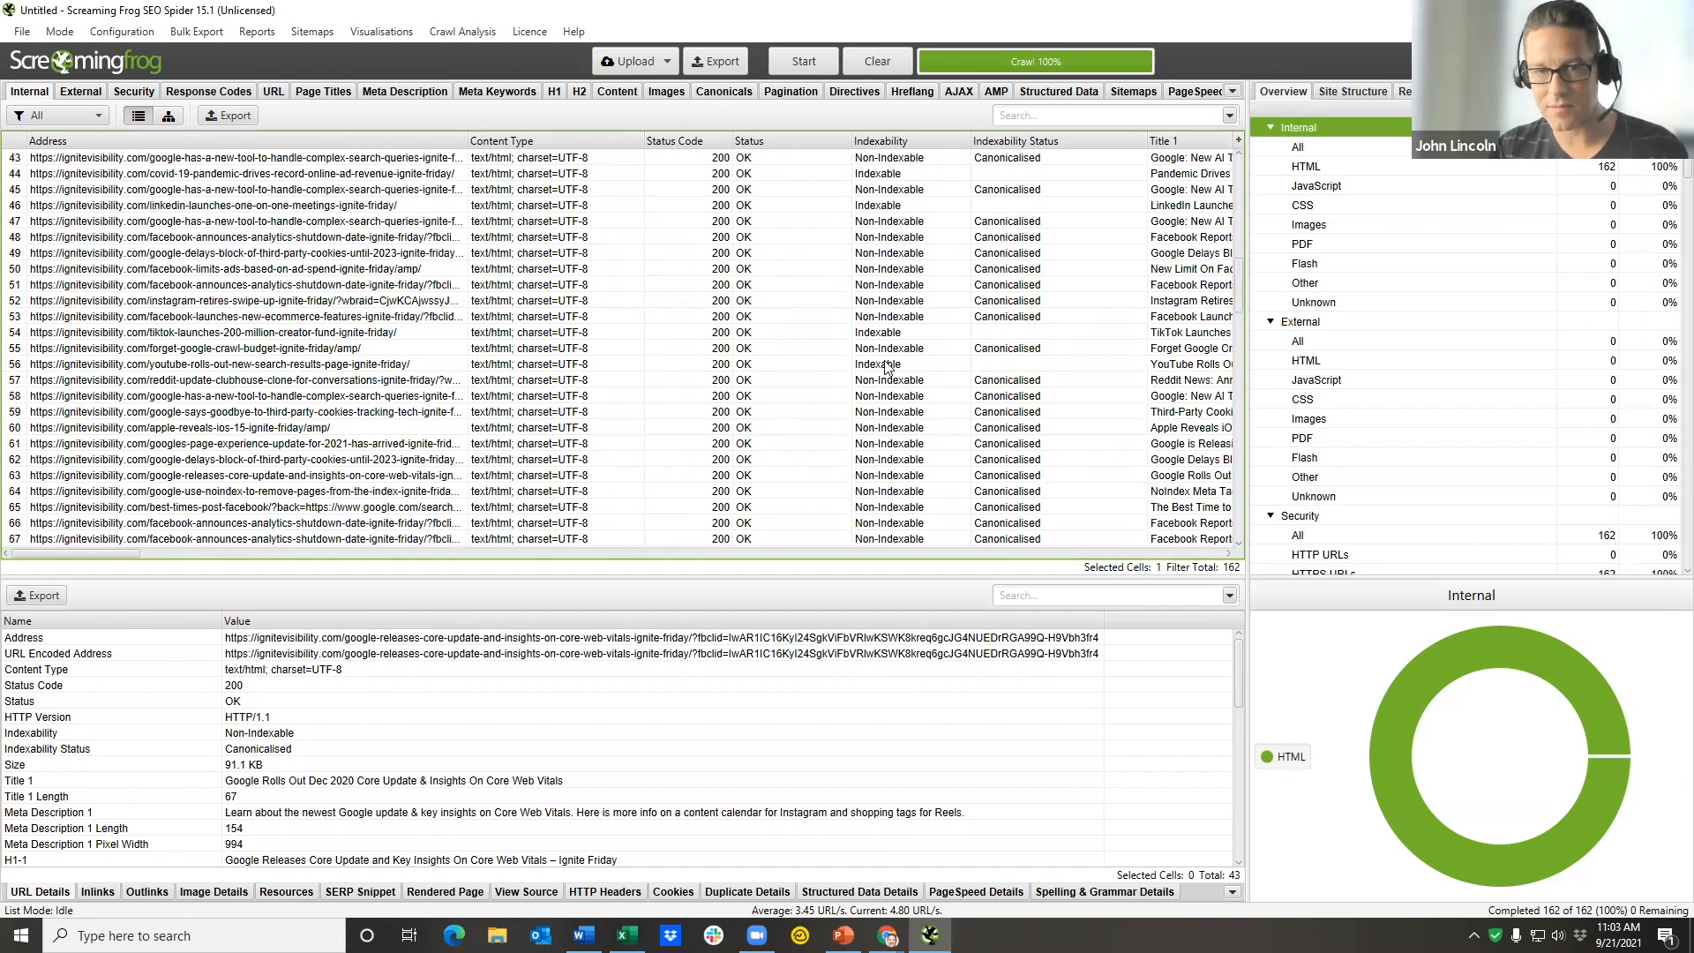
- Export the list-mode crawl results under the name list_mode_export, picking the file type before saving
click(715, 61)
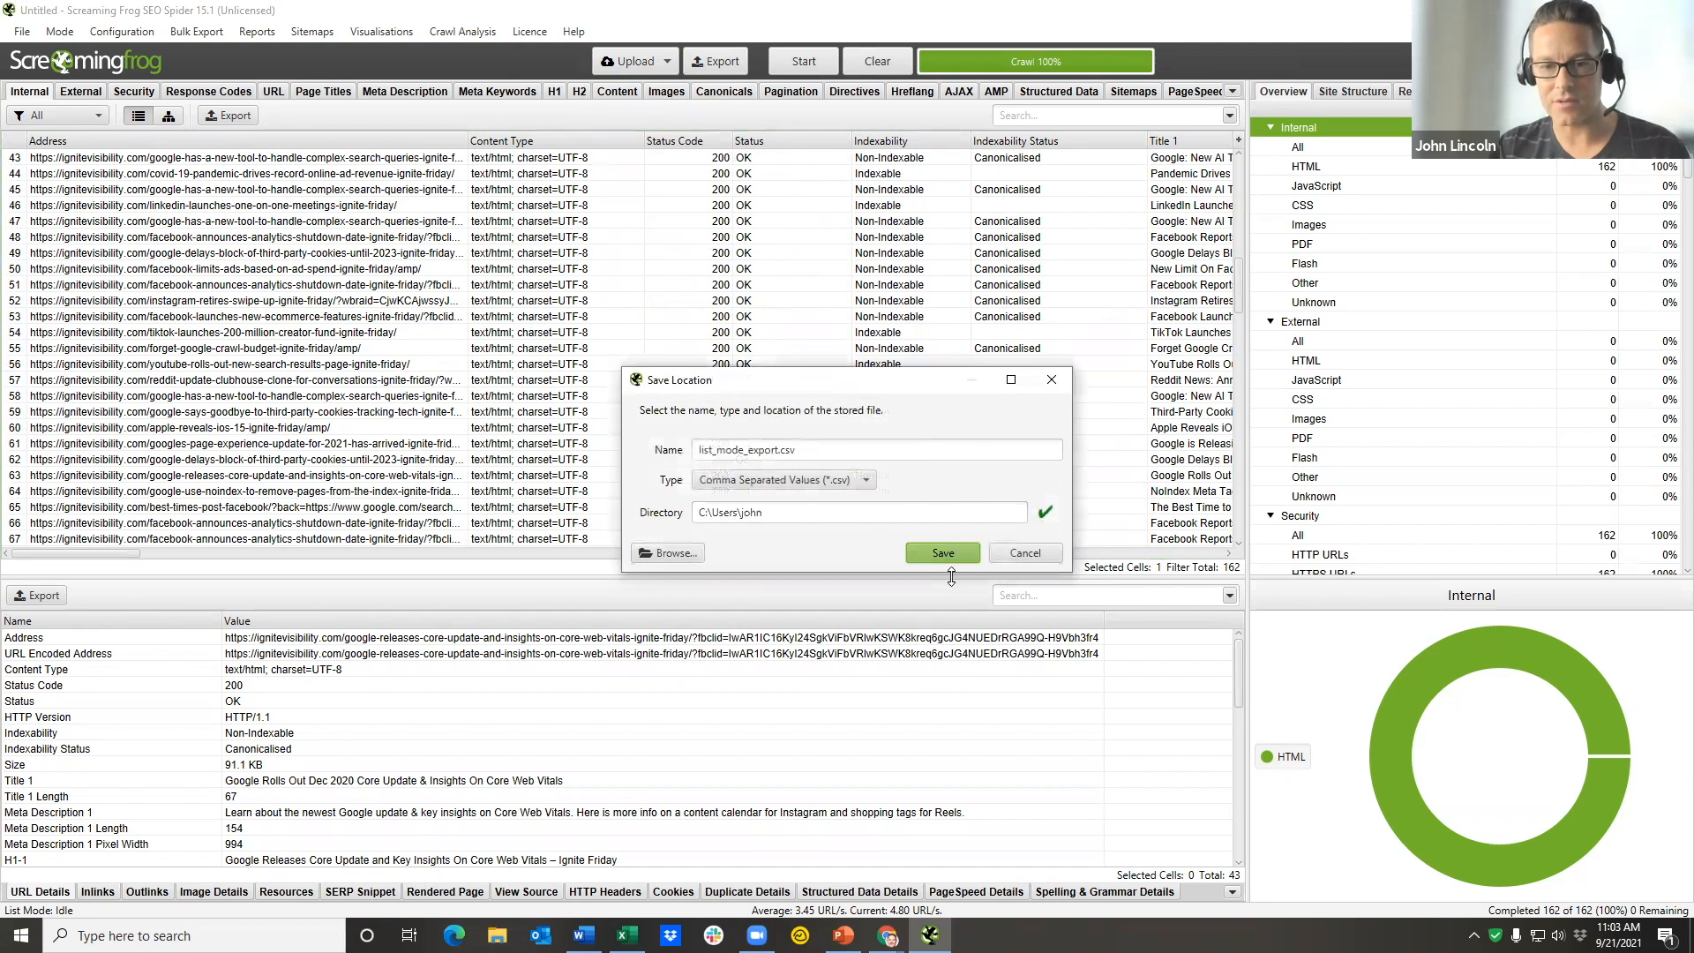
click(843, 481)
click(798, 548)
click(943, 553)
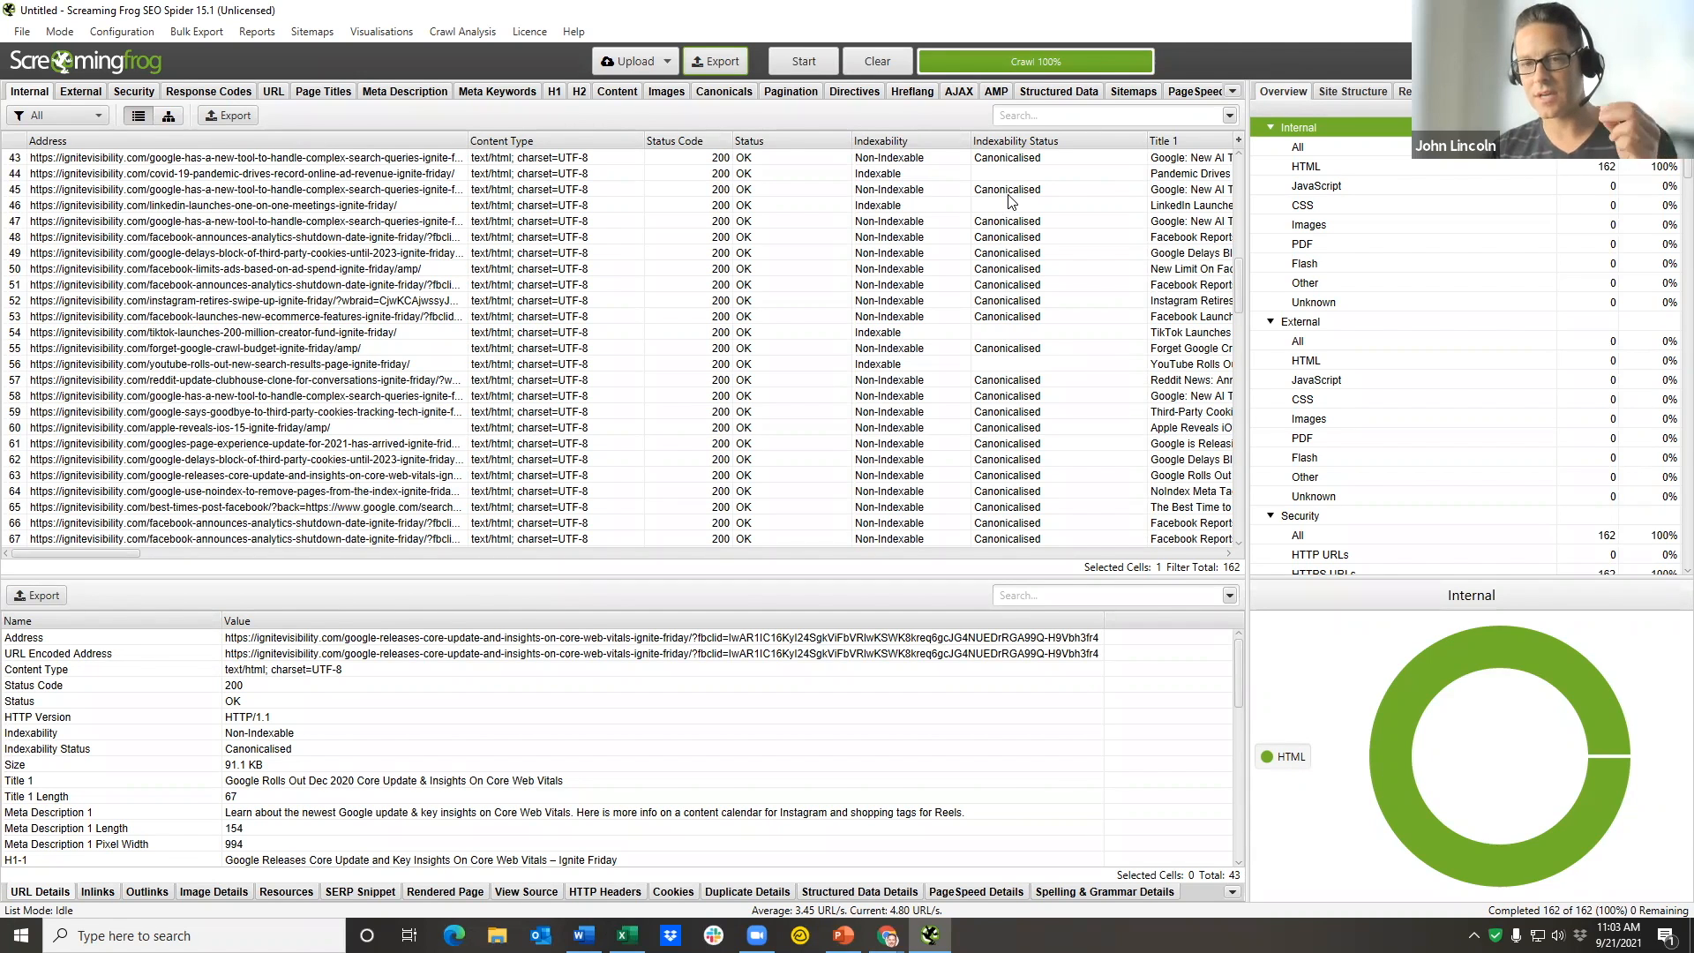
- View the URL details of the covid-19 pandemic online ad revenue page through its indexability entry
click(882, 174)
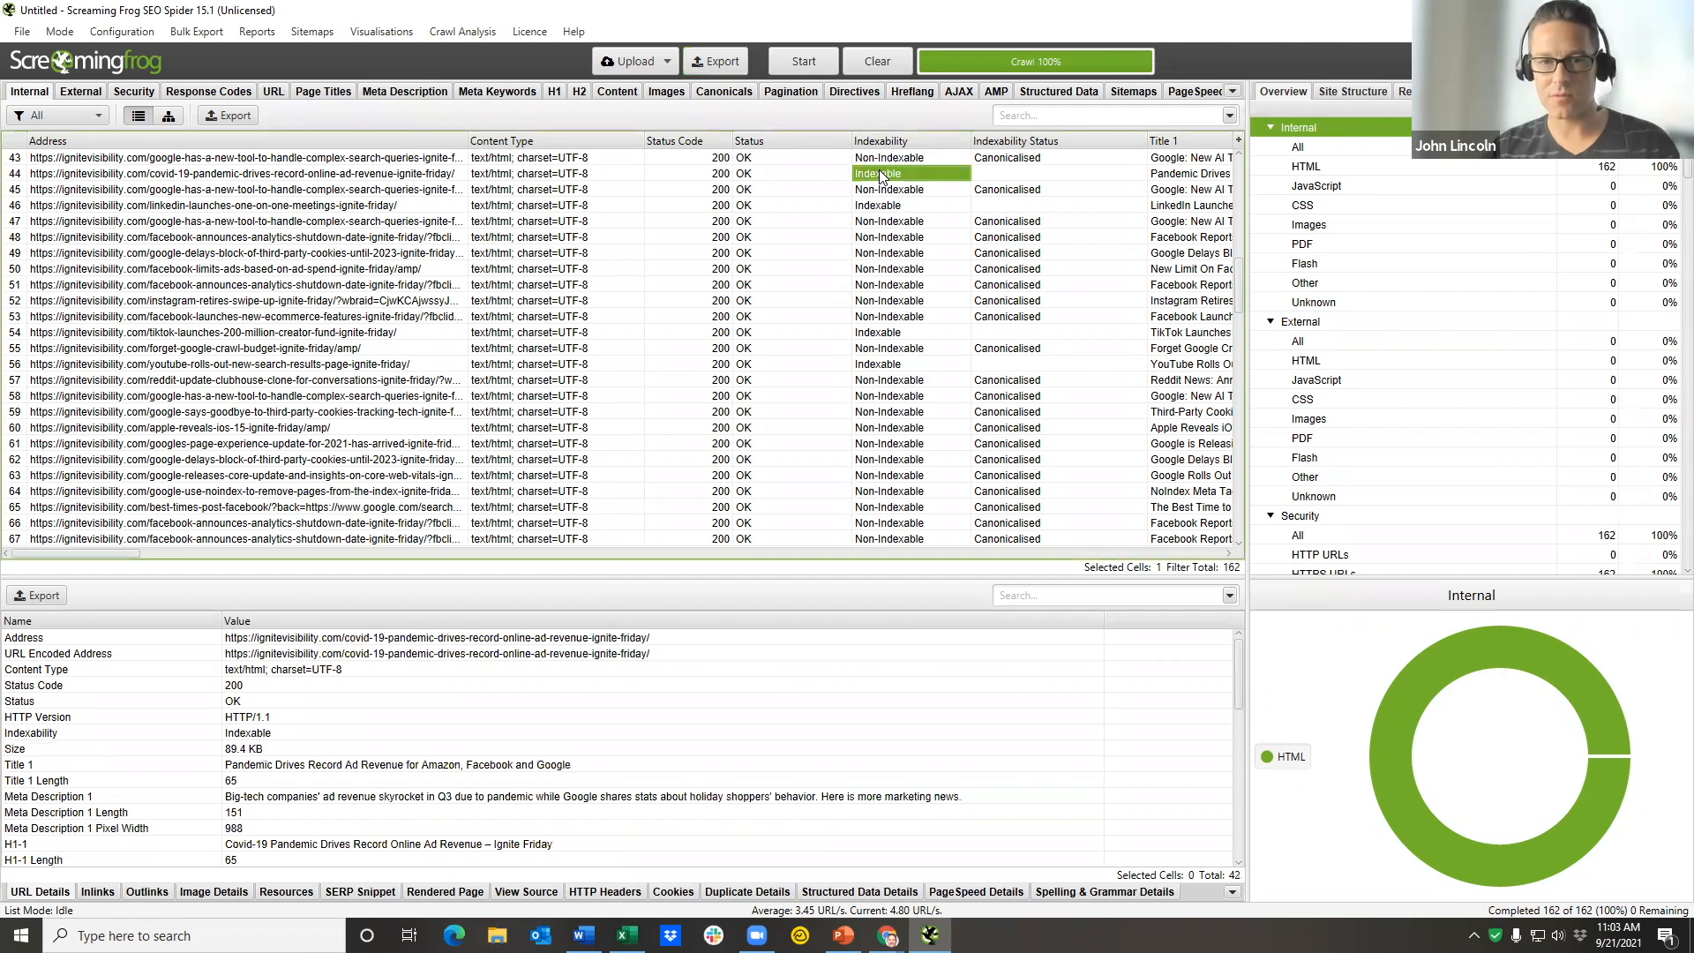